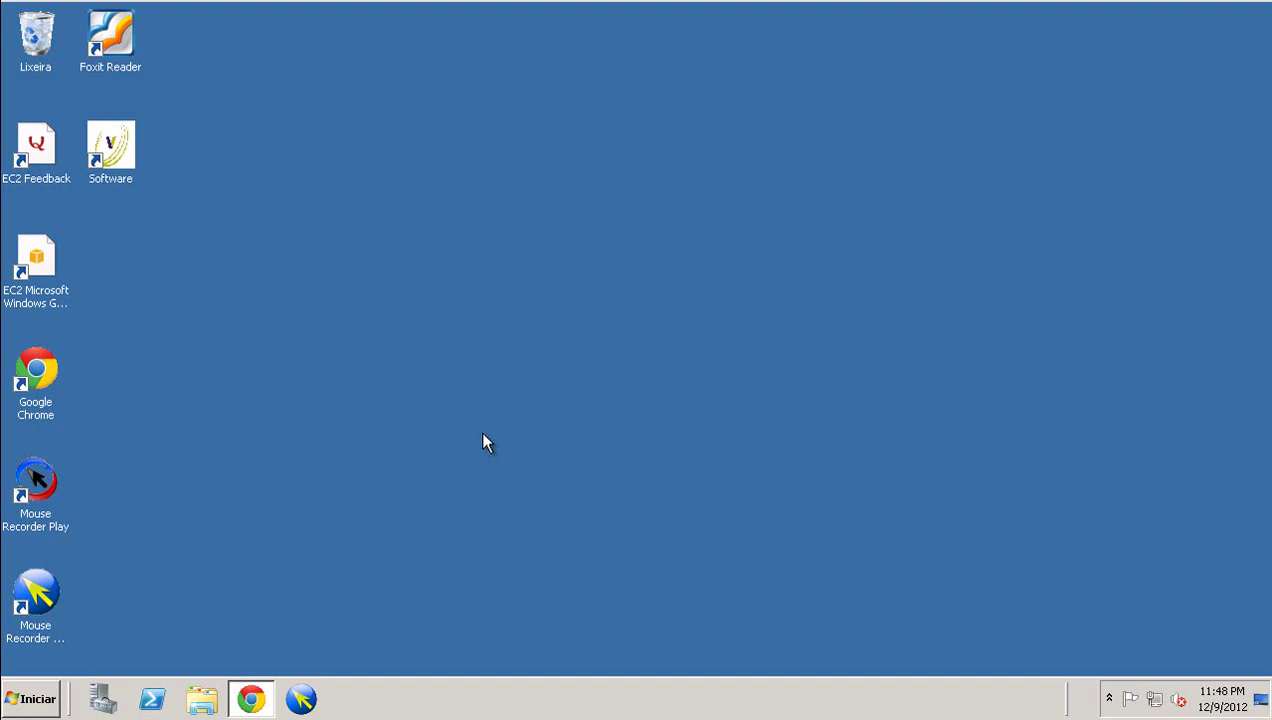
- Launch VSTrans and log in with the user credentials to the CTEALF branch
{"action": "left_click", "coordinate": [112, 148]}
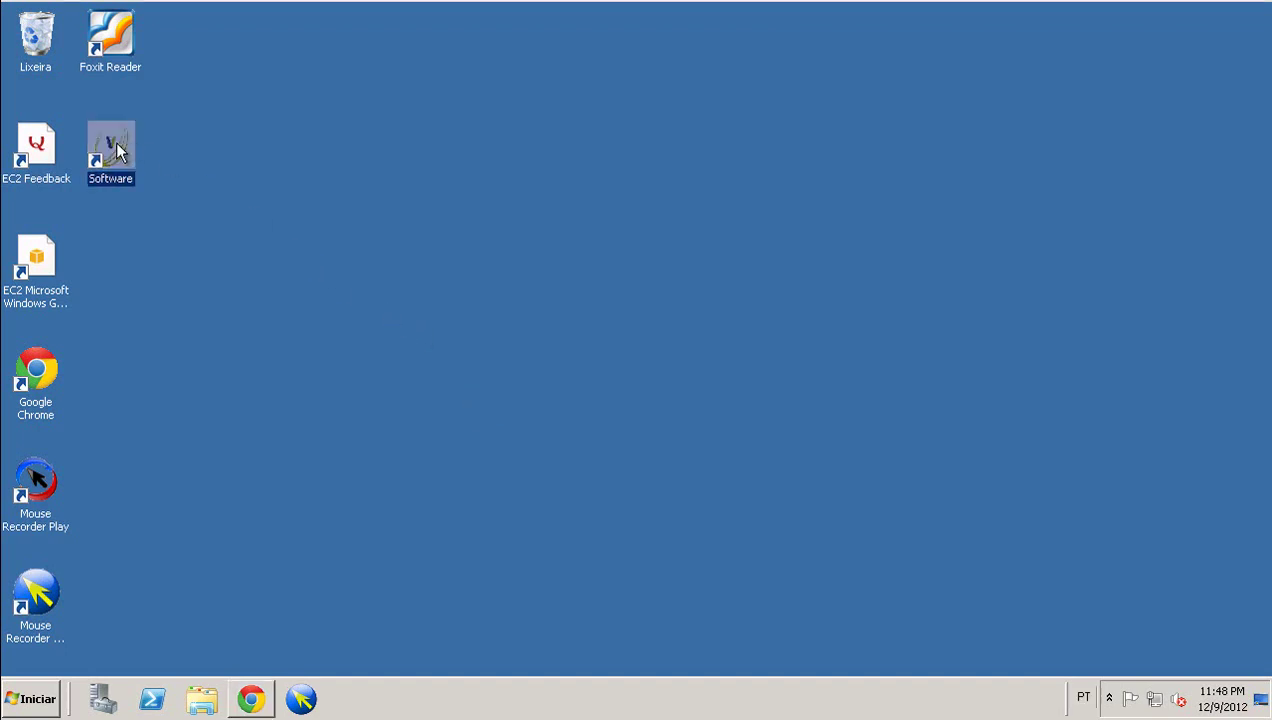
{"action": "double_click", "coordinate": [116, 145]}
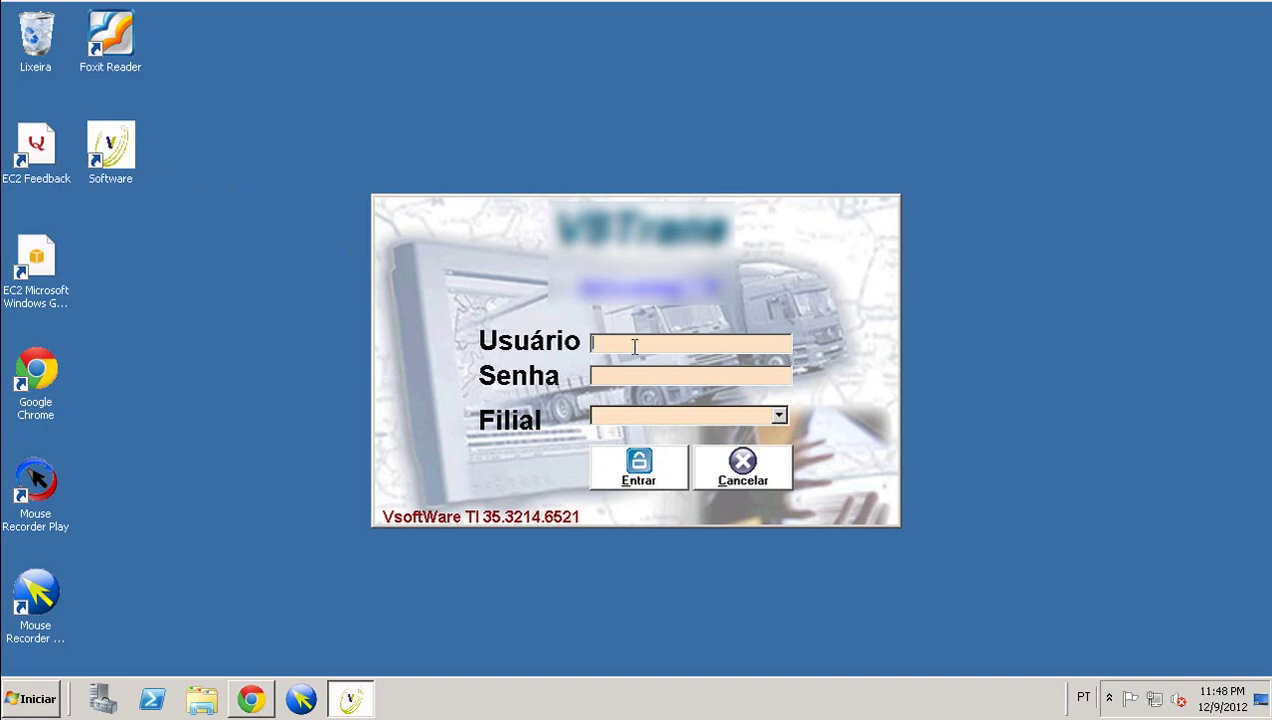
{"action": "type", "text": "vsoft"}
{"action": "type", "text": "******"}
{"action": "type", "text": "**"}
{"action": "left_click", "coordinate": [779, 416]}
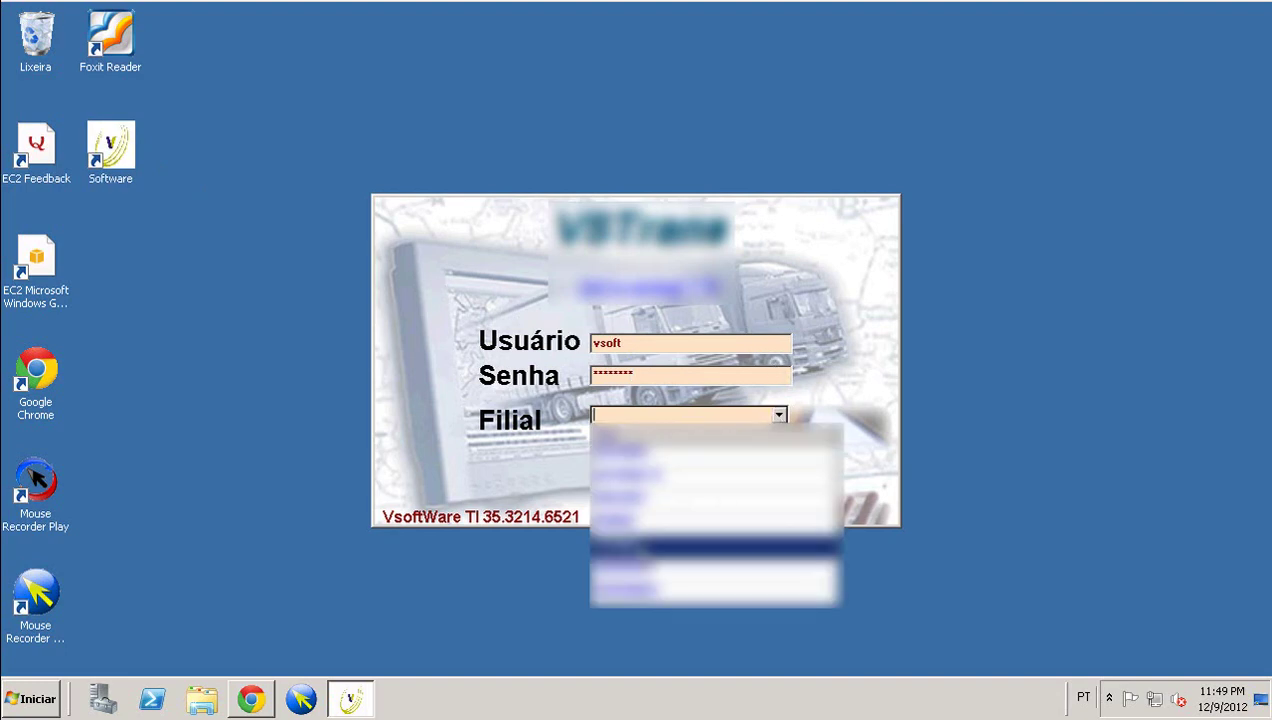
{"action": "left_click", "coordinate": [634, 542]}
{"action": "left_click", "coordinate": [645, 475]}
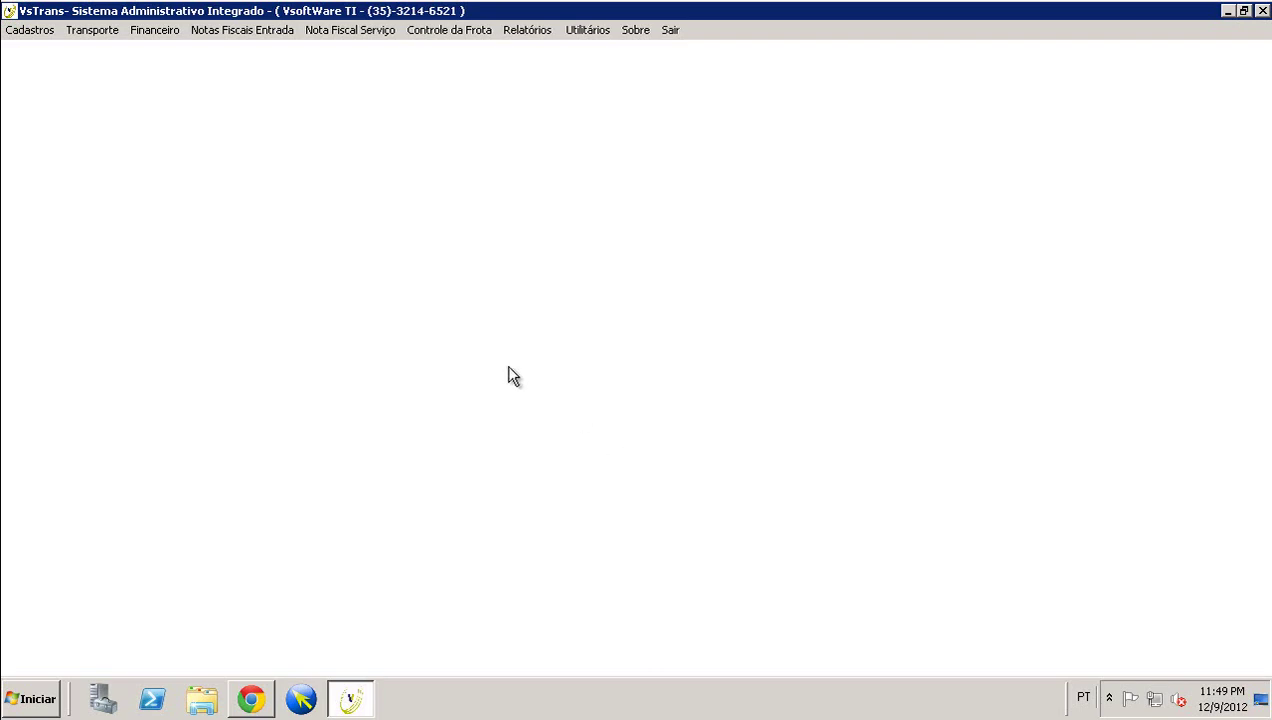
- Open Transporte > Conhecimentos > Digitação CTRC and show its Consulta search list
{"action": "left_click", "coordinate": [82, 32]}
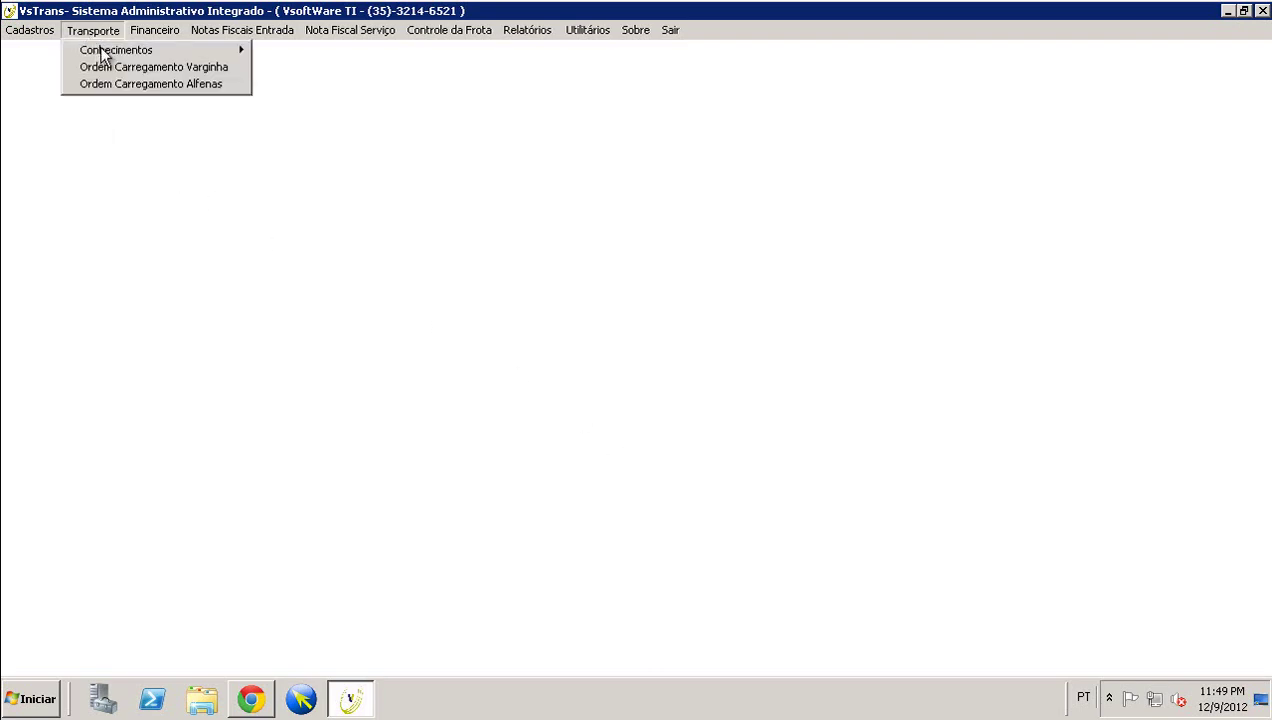
{"action": "mouse_move", "coordinate": [118, 52]}
{"action": "left_click", "coordinate": [300, 51]}
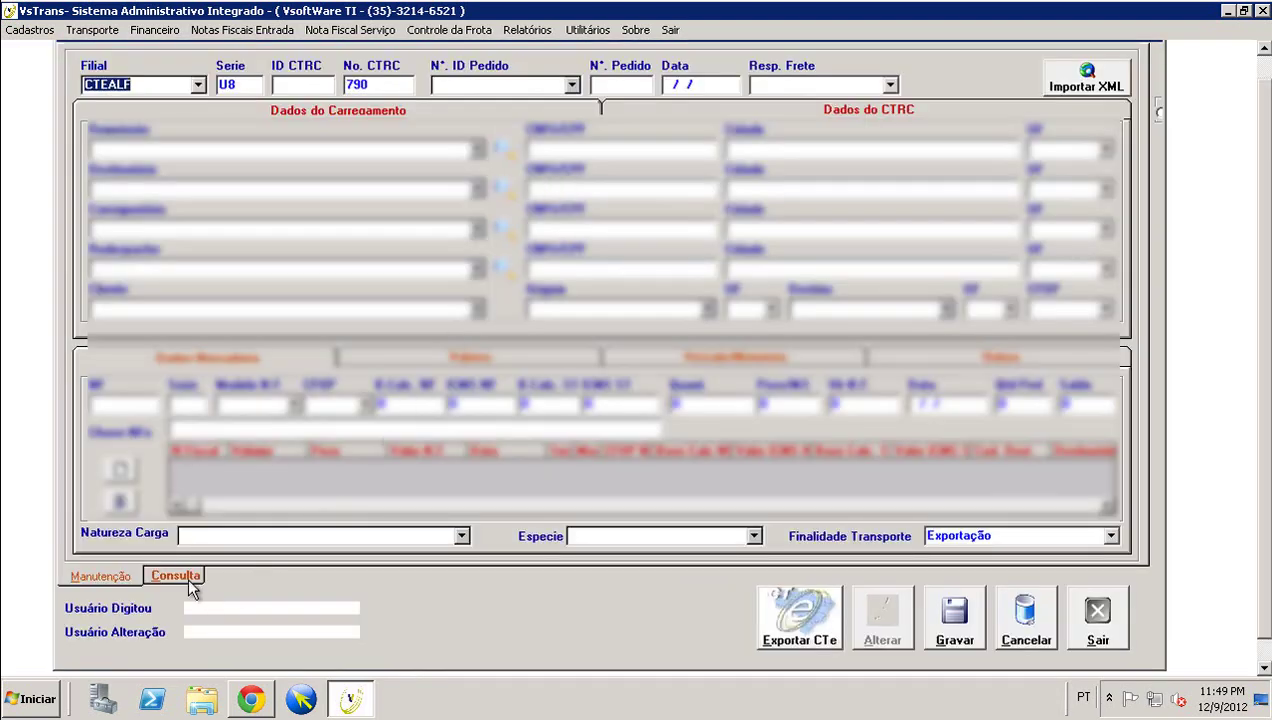
{"action": "left_click", "coordinate": [193, 586]}
{"action": "left_click", "coordinate": [443, 78]}
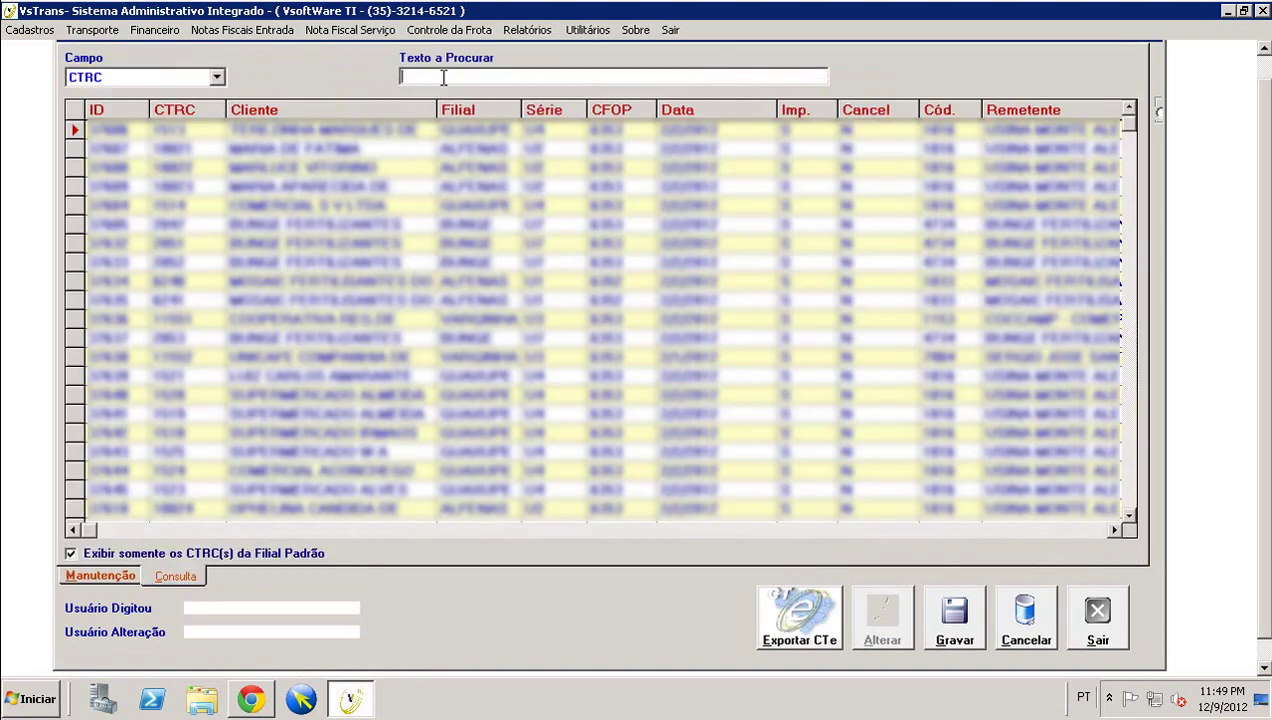
- Search the CTRC list for numbers 7 and 456987, then close VSTrans
{"action": "type", "text": "7"}
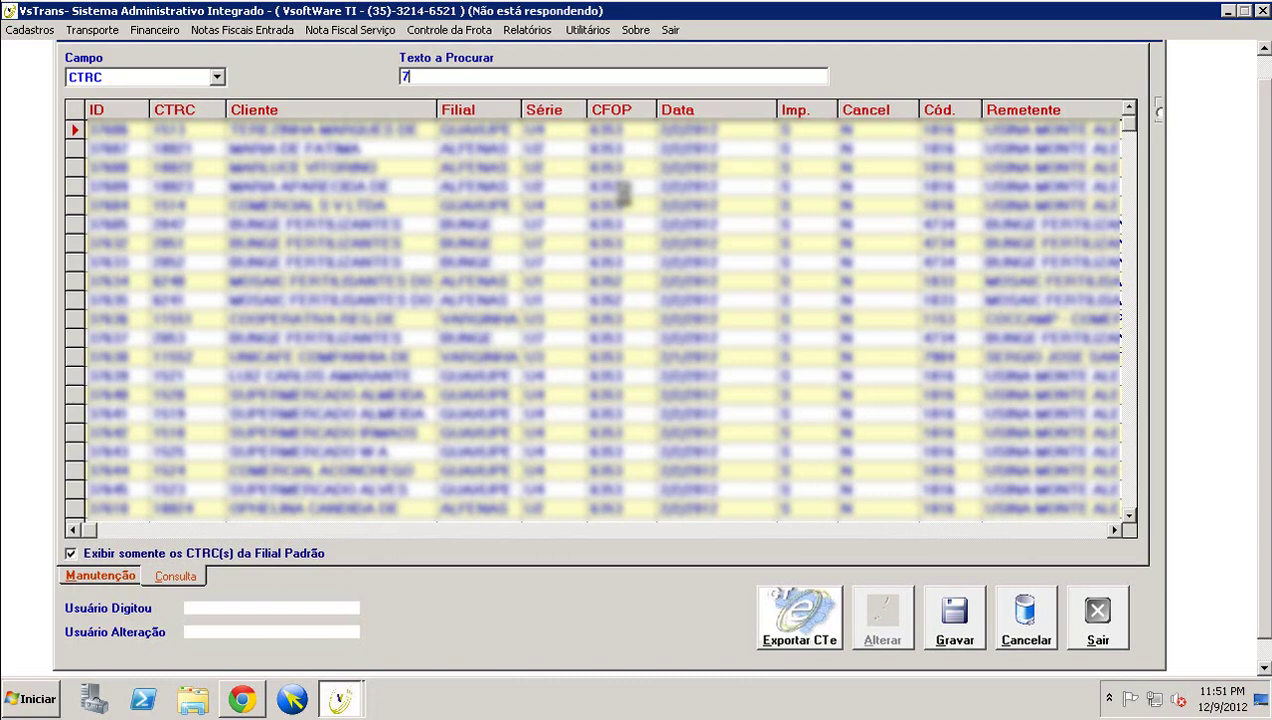
{"action": "type", "text": "456987"}
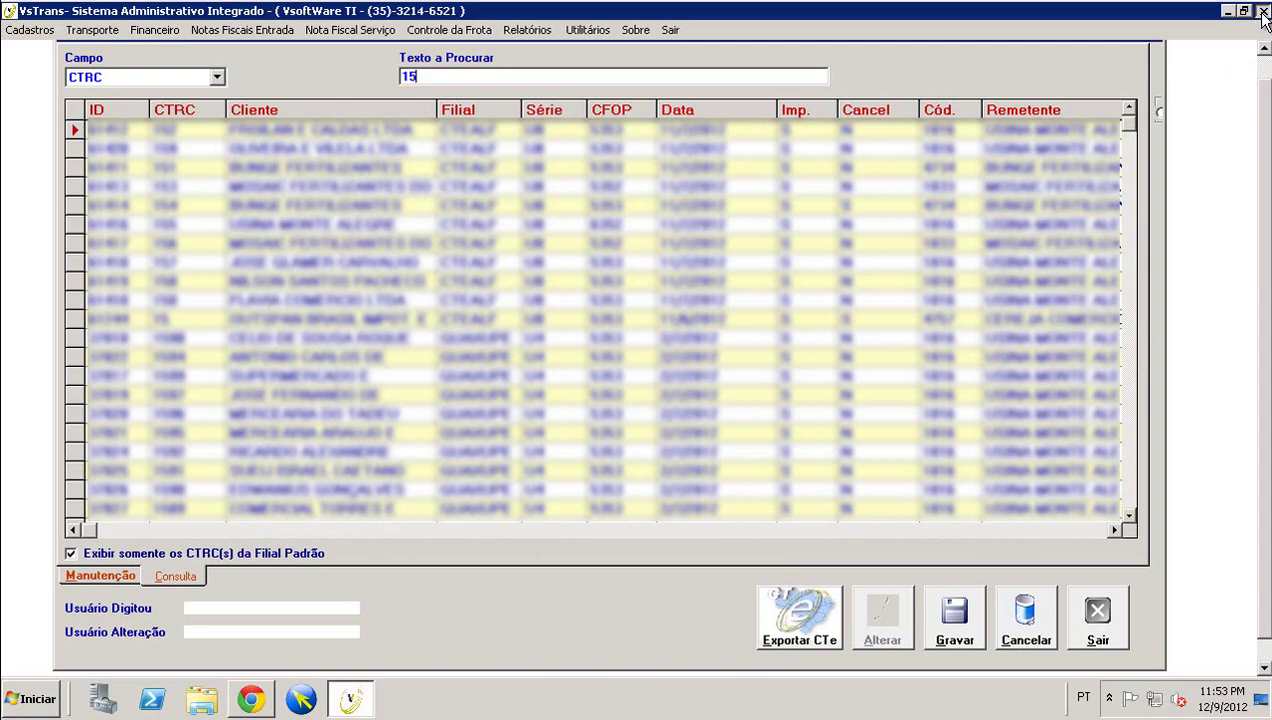
{"action": "left_click", "coordinate": [1262, 12]}
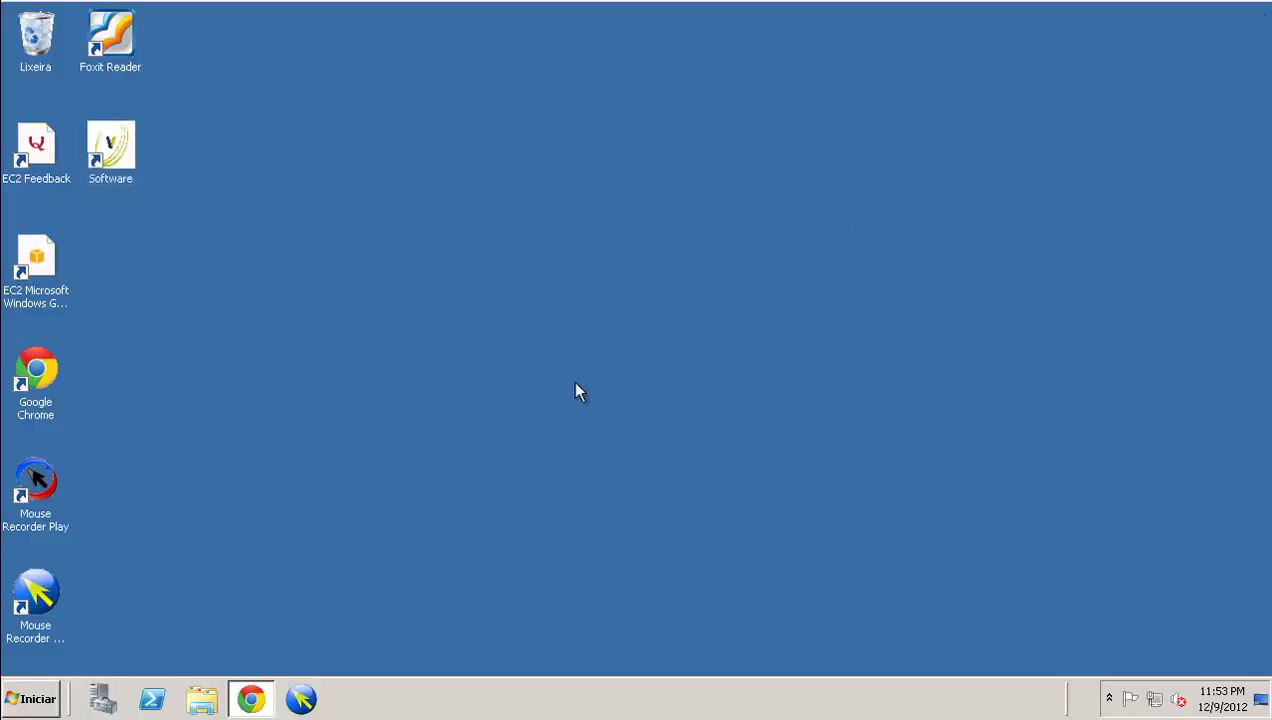
- Shut down the server with reason 'Hardware: manutenção (planejada)' and confirm
{"action": "left_click", "coordinate": [18, 697]}
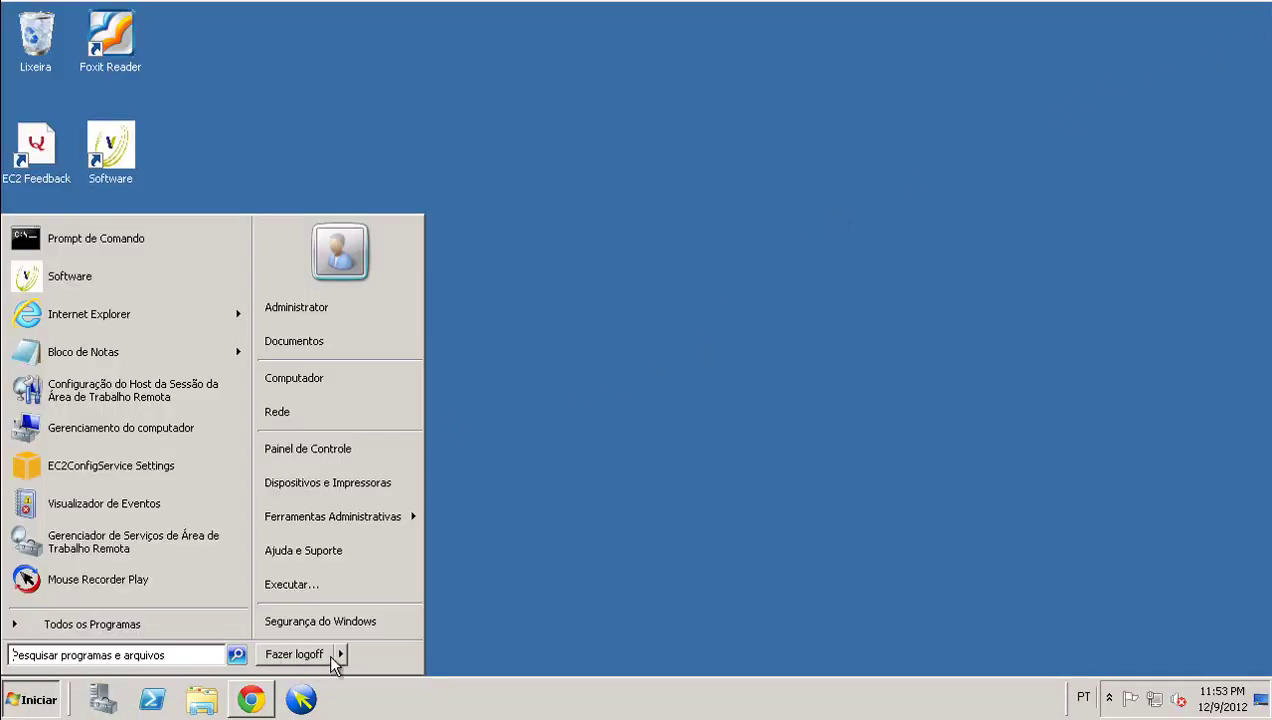
{"action": "mouse_move", "coordinate": [341, 656]}
{"action": "left_click", "coordinate": [388, 656]}
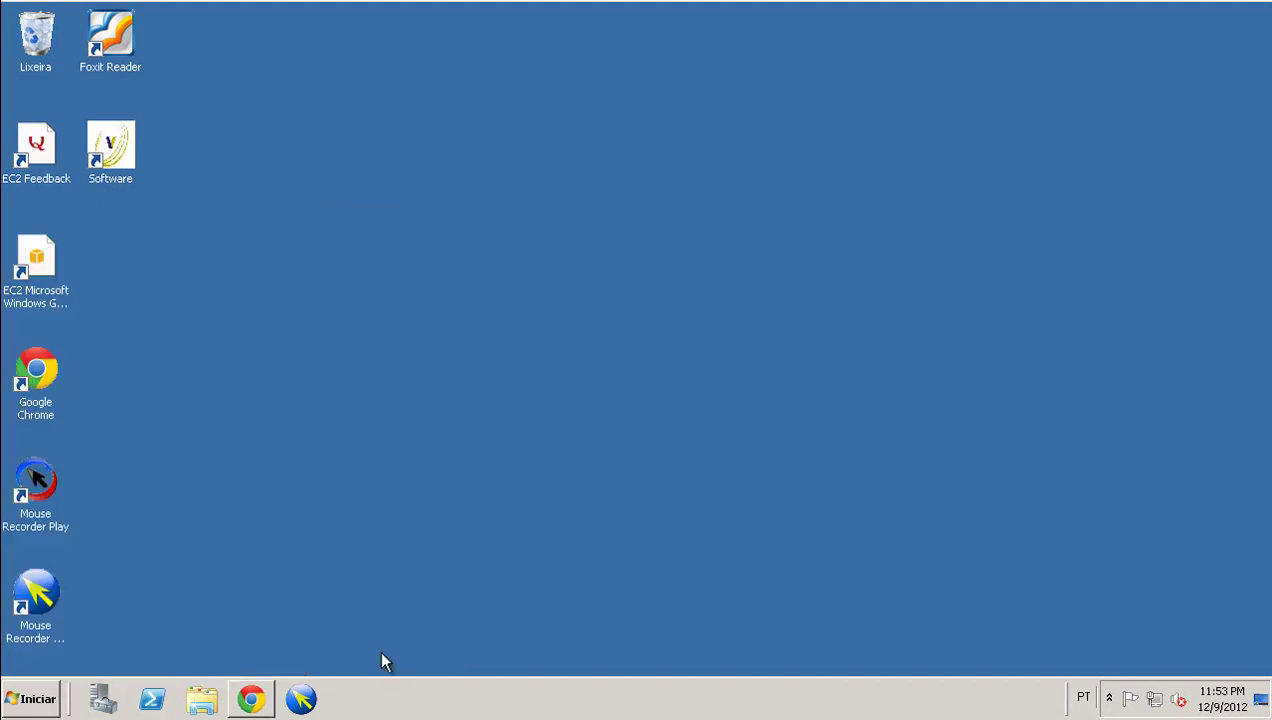
{"action": "left_click", "coordinate": [573, 251]}
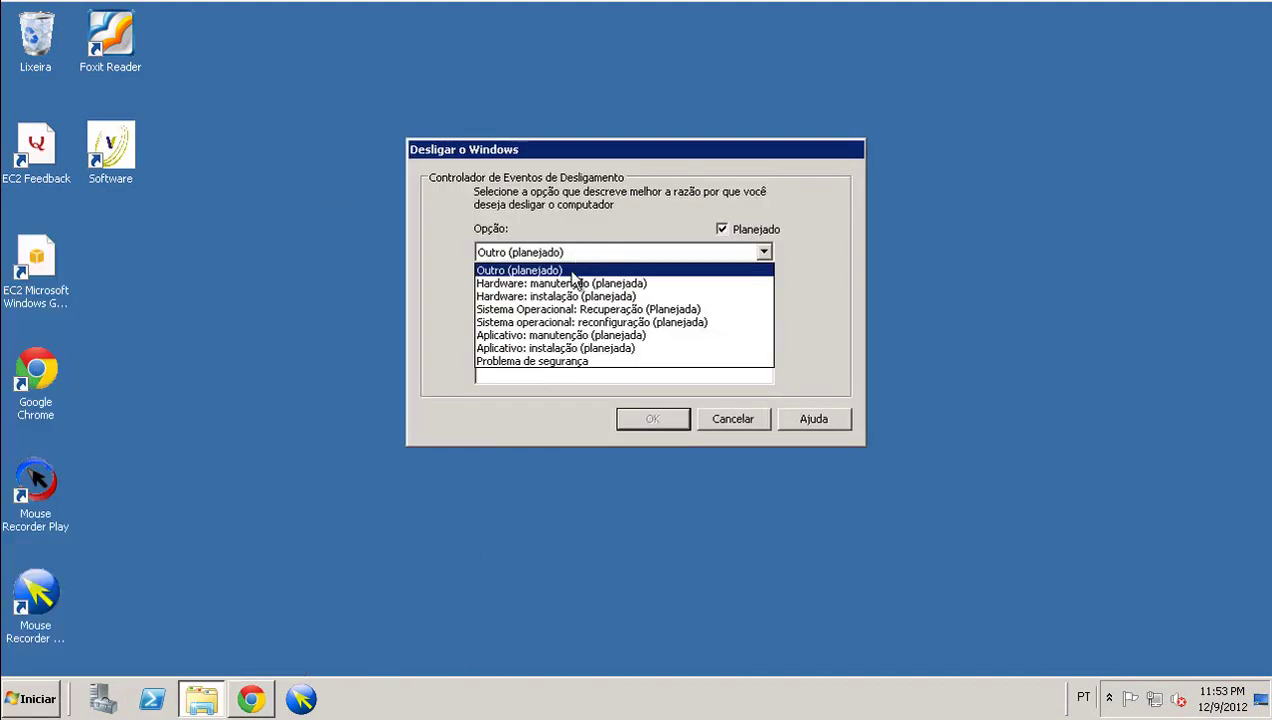
{"action": "left_click", "coordinate": [572, 283]}
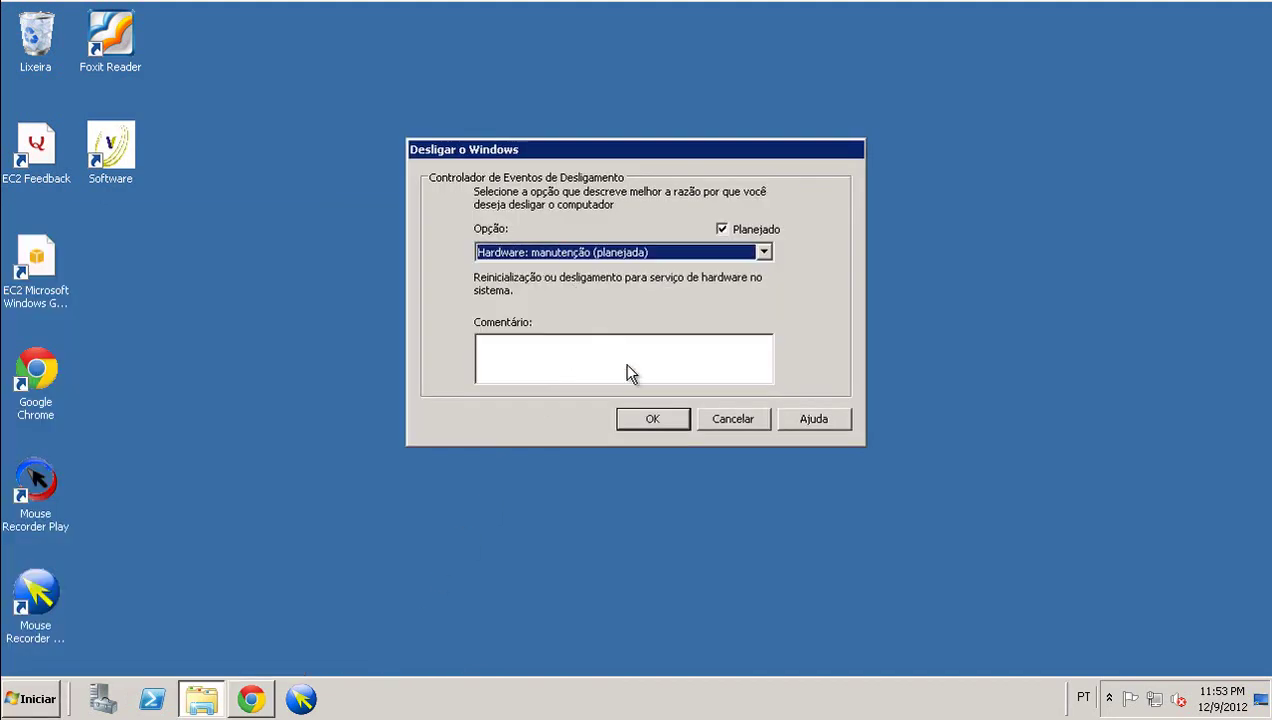
{"action": "left_click", "coordinate": [652, 420]}
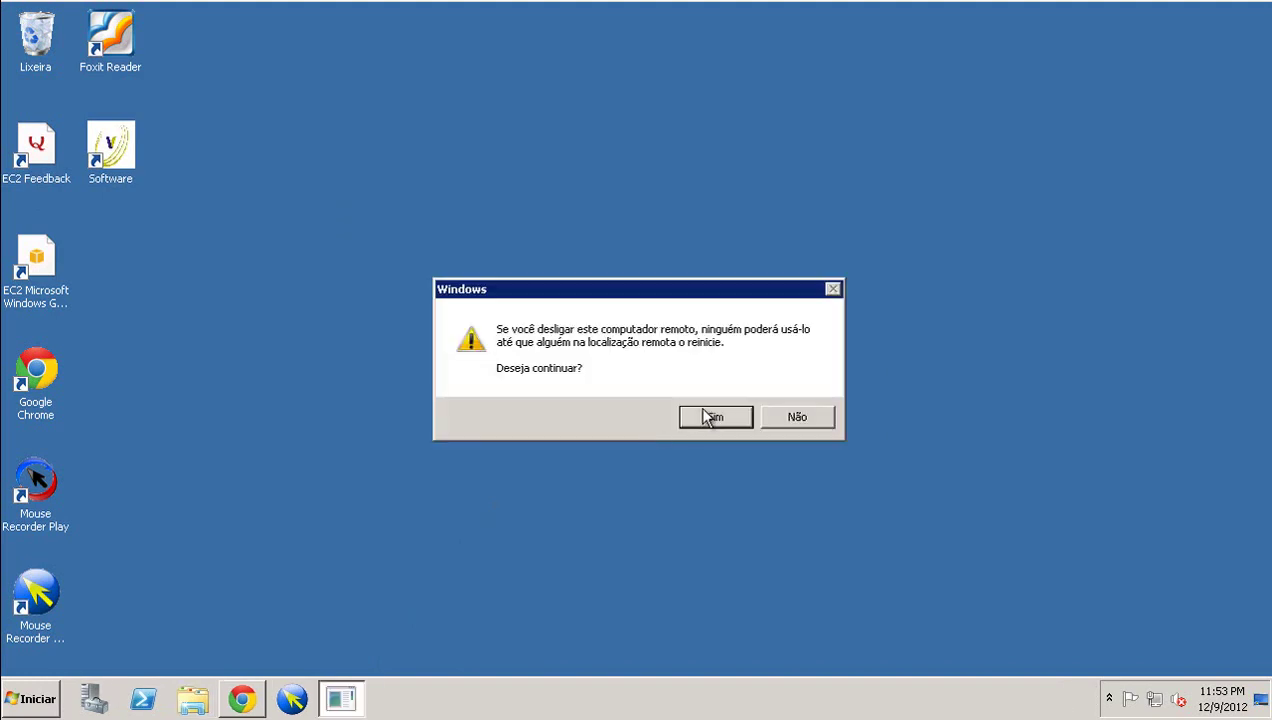
{"action": "left_click", "coordinate": [706, 414]}
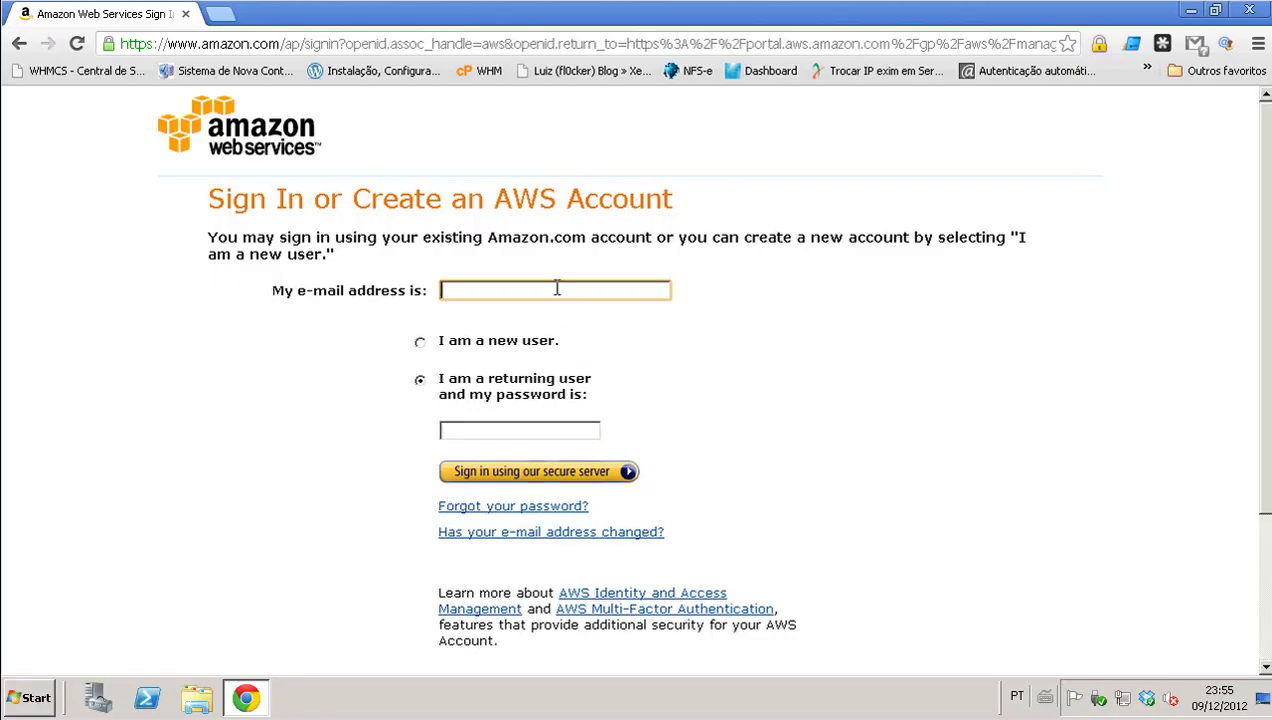
- Sign in to the AWS console with the saved account e-mail and password
{"action": "left_click", "coordinate": [557, 288]}
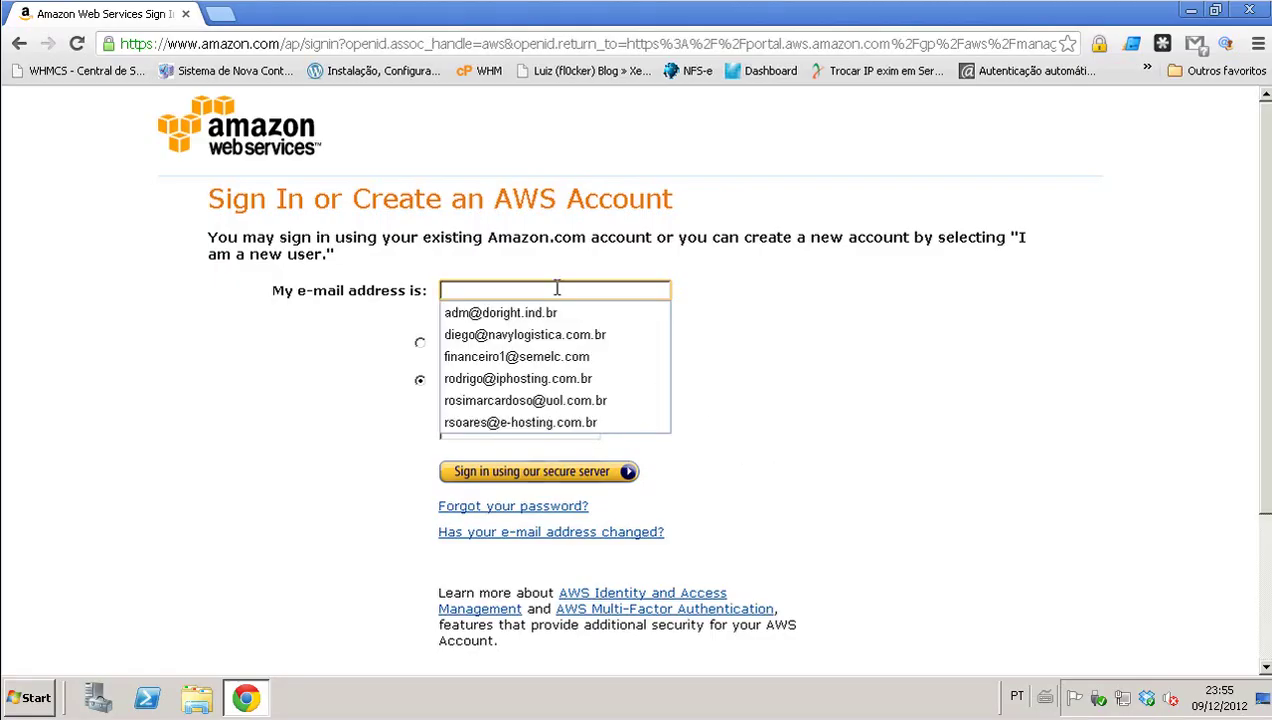
{"action": "type", "text": "rodrigo"}
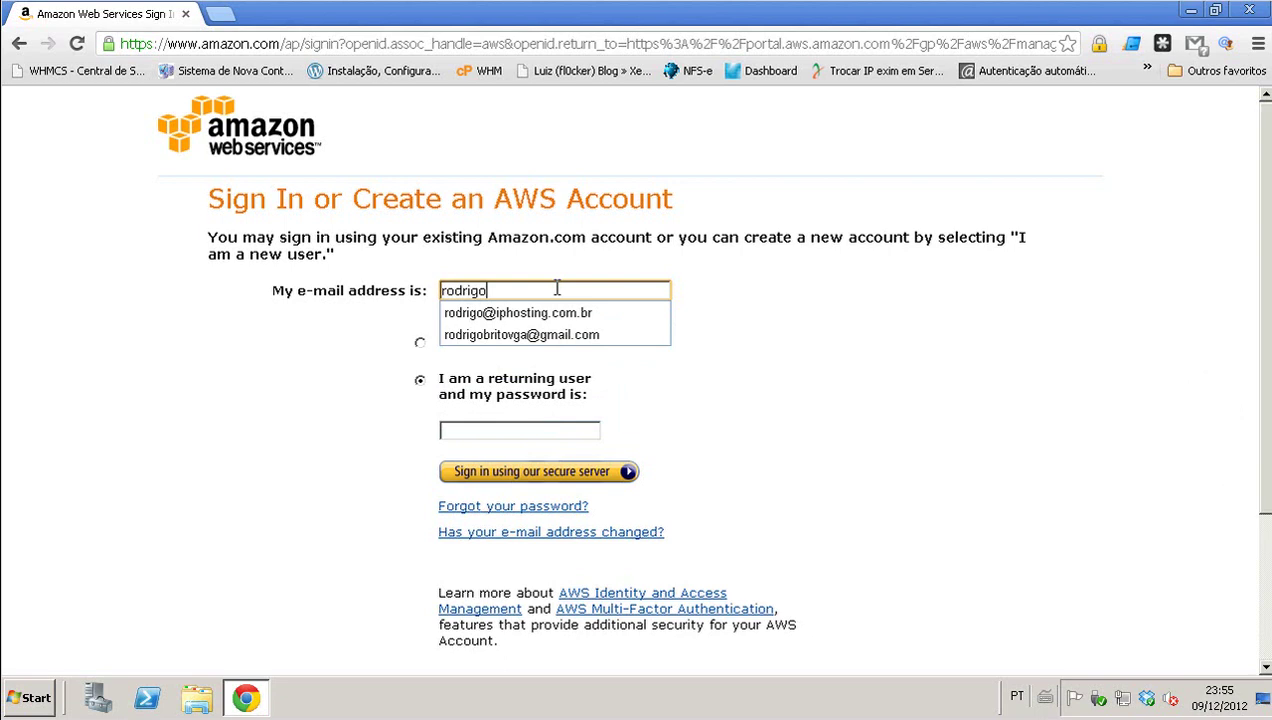
{"action": "key", "text": "Down"}
{"action": "key", "text": "Return"}
{"action": "key", "text": "Tab"}
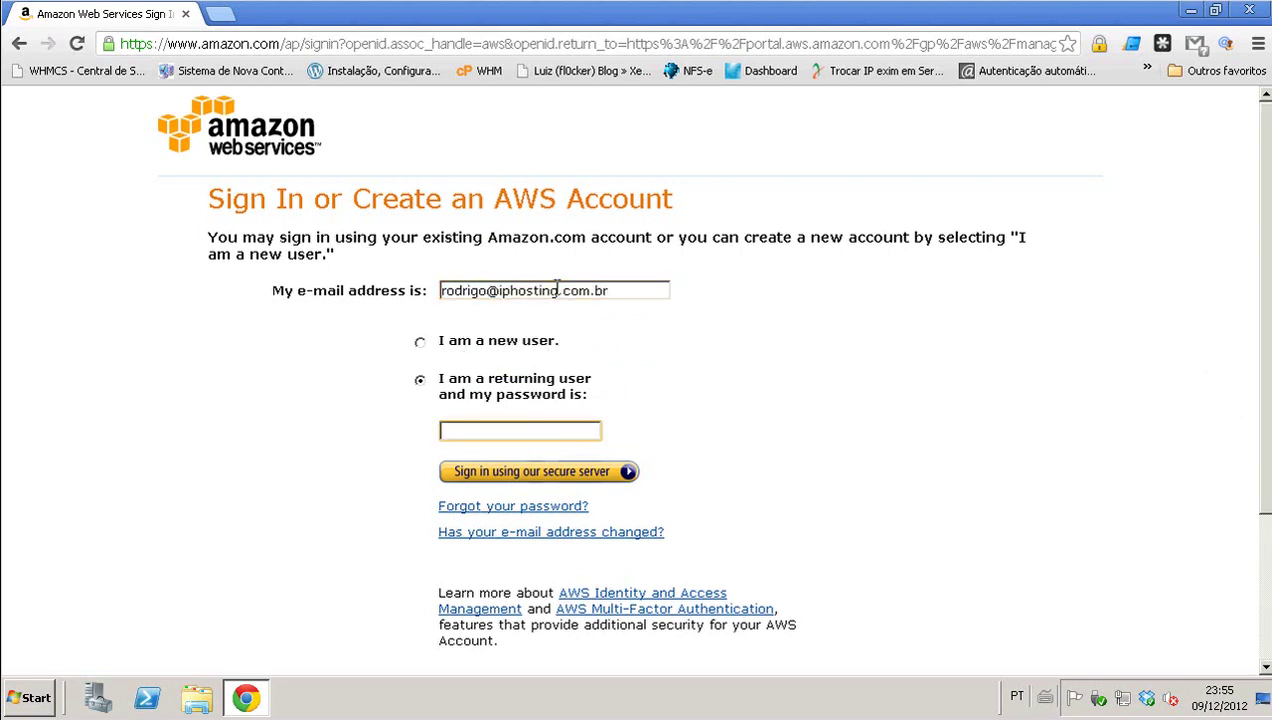
{"action": "type", "text": "•••••••••••"}
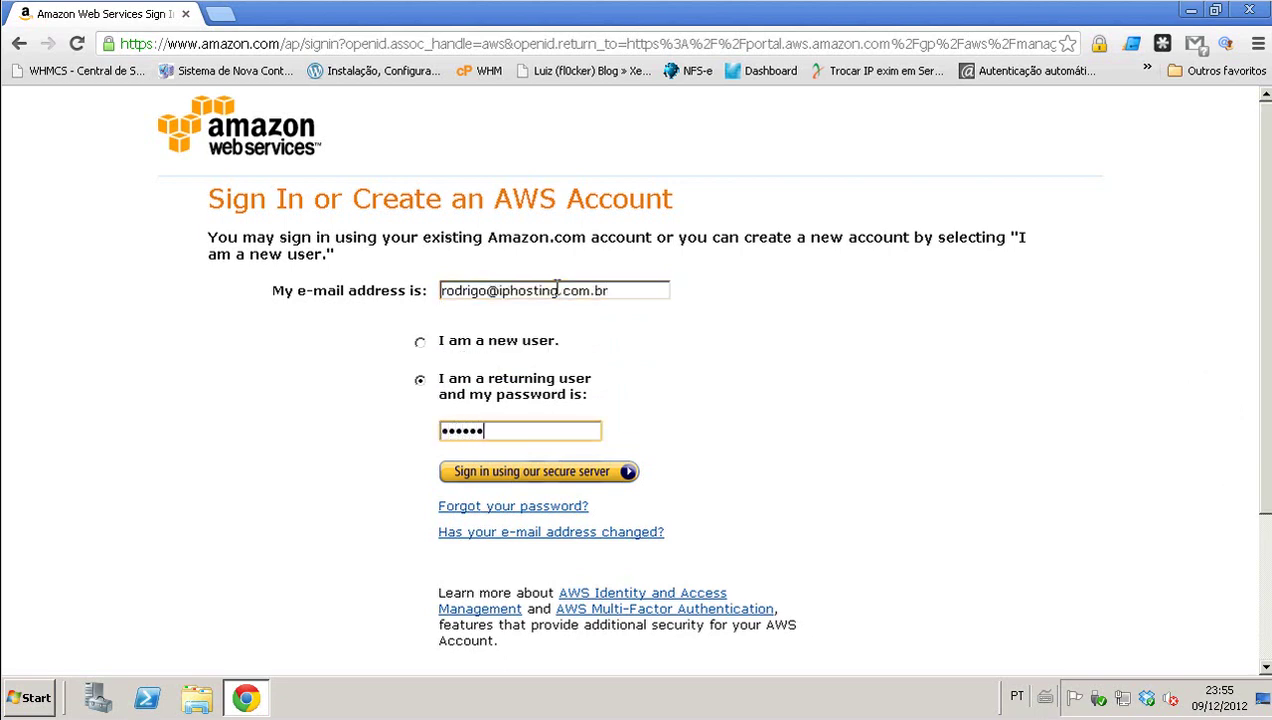
{"action": "left_click", "coordinate": [572, 476]}
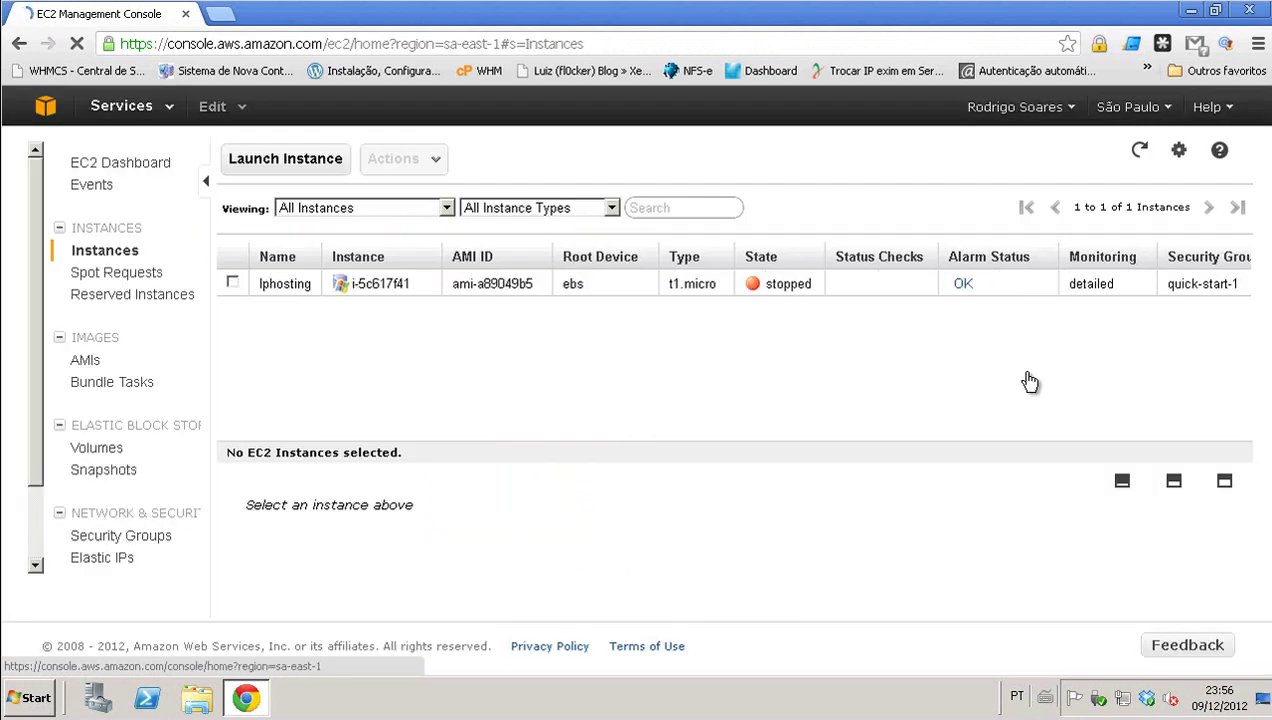
- Change the Iphosting instance type to m1.large and refresh the instance list
{"action": "left_click", "coordinate": [630, 289]}
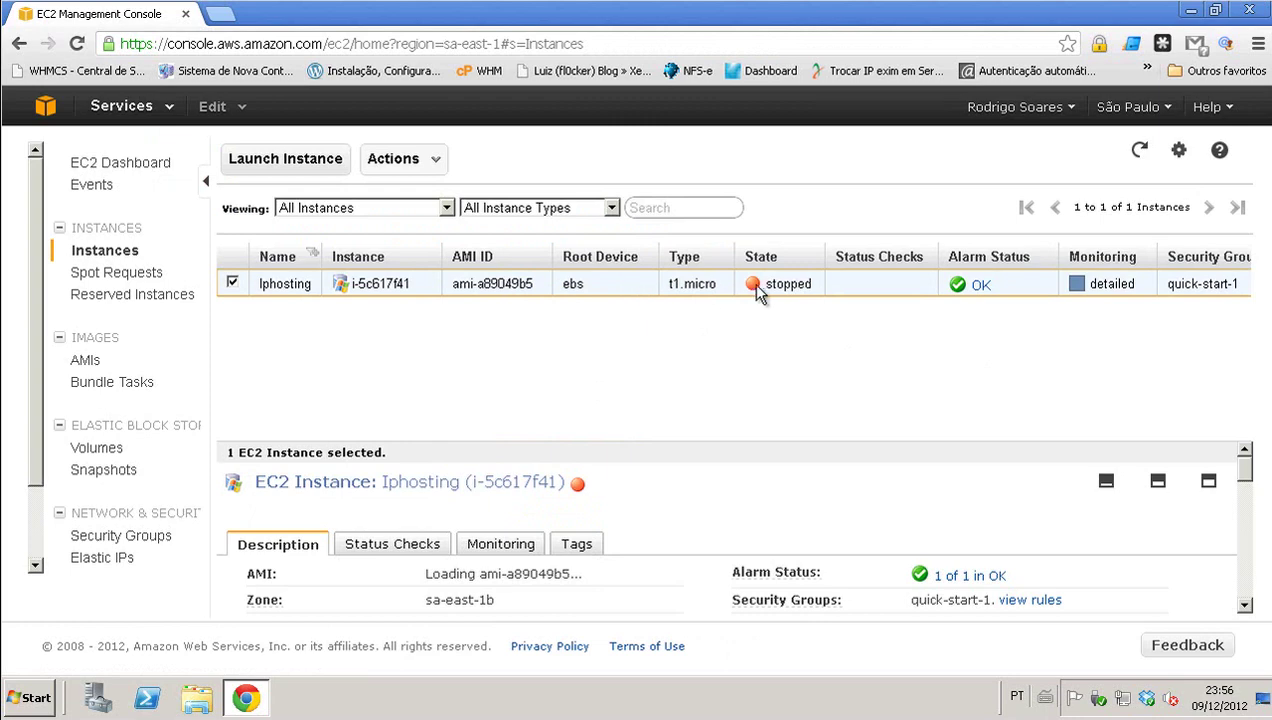
{"action": "right_click", "coordinate": [612, 284]}
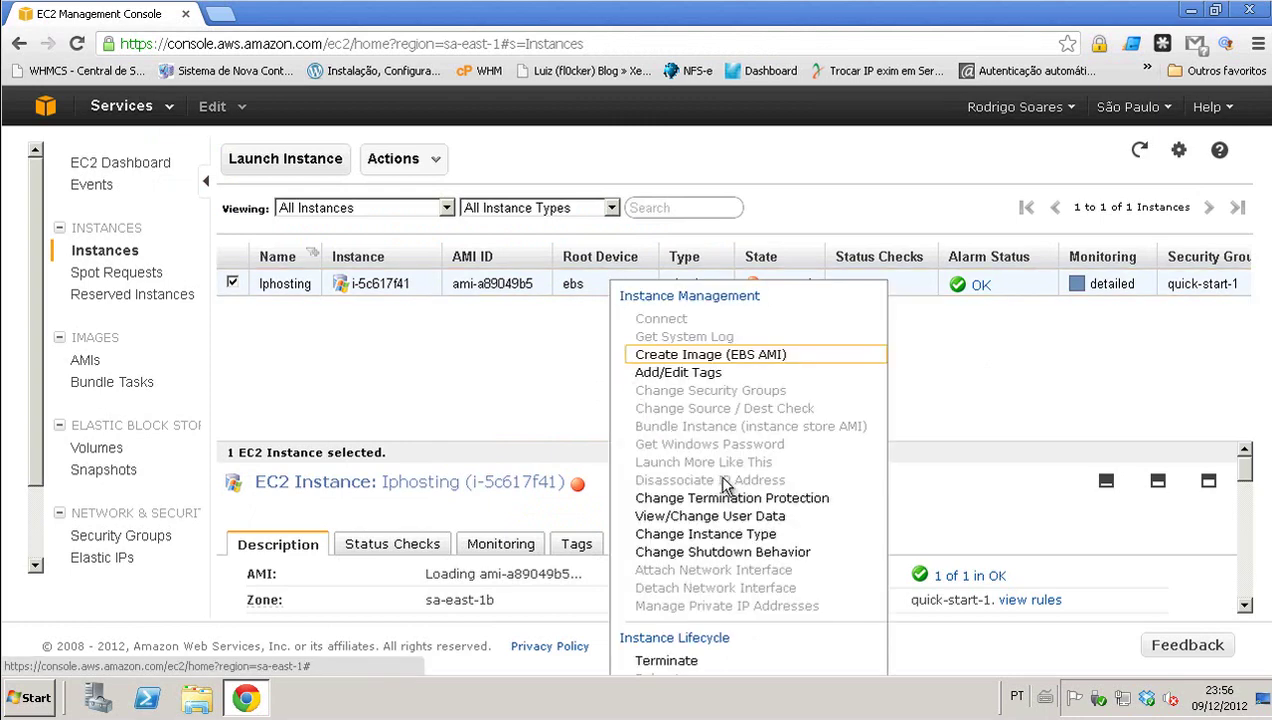
{"action": "left_click", "coordinate": [752, 534]}
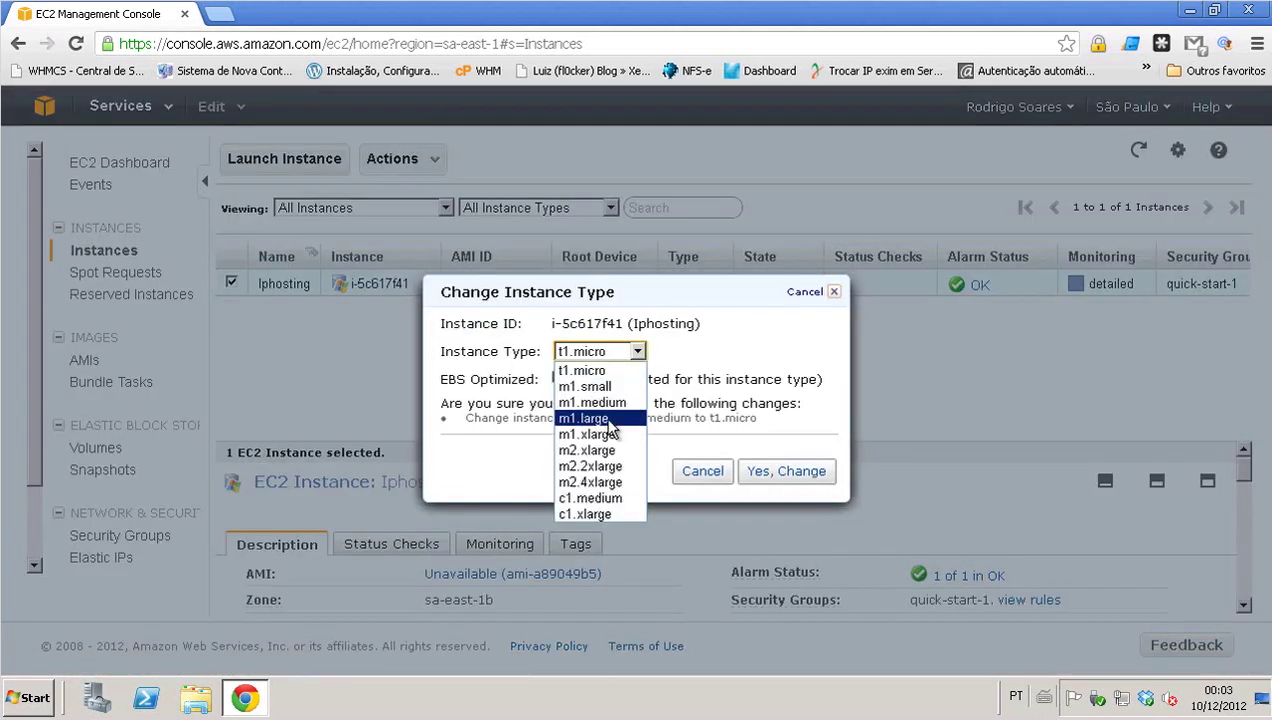
{"action": "left_click", "coordinate": [600, 418]}
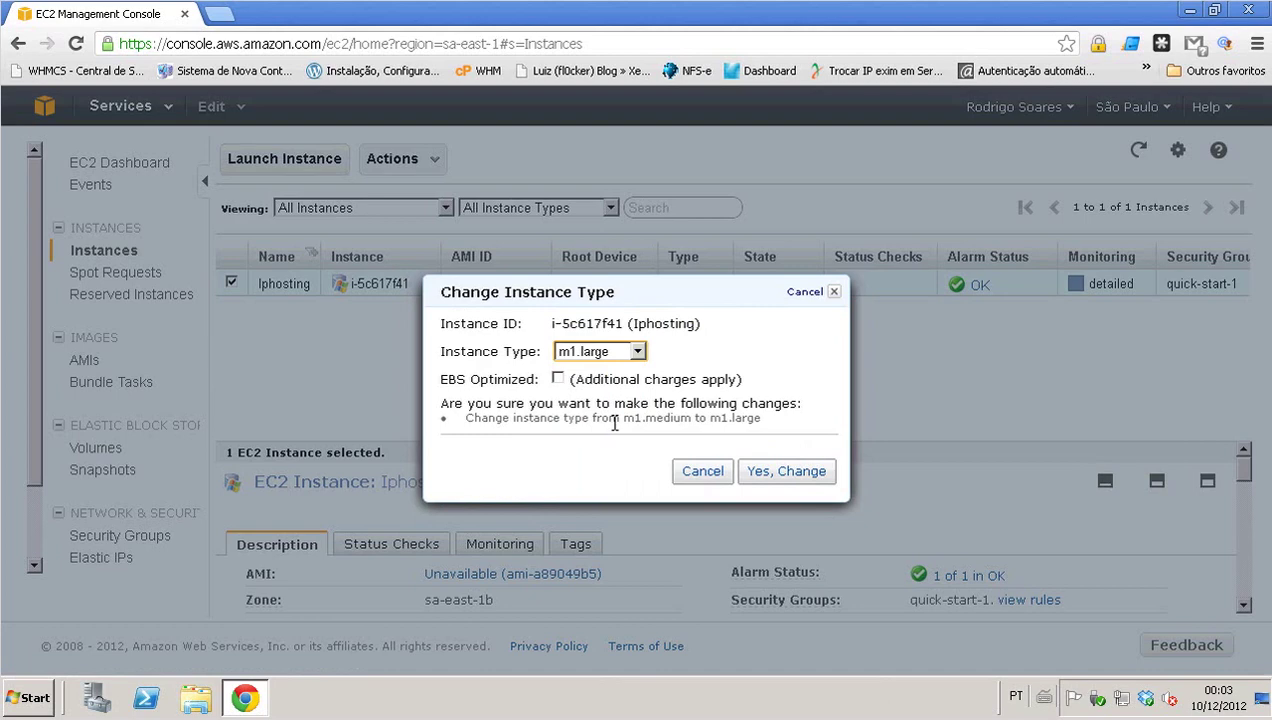
{"action": "left_click", "coordinate": [780, 476]}
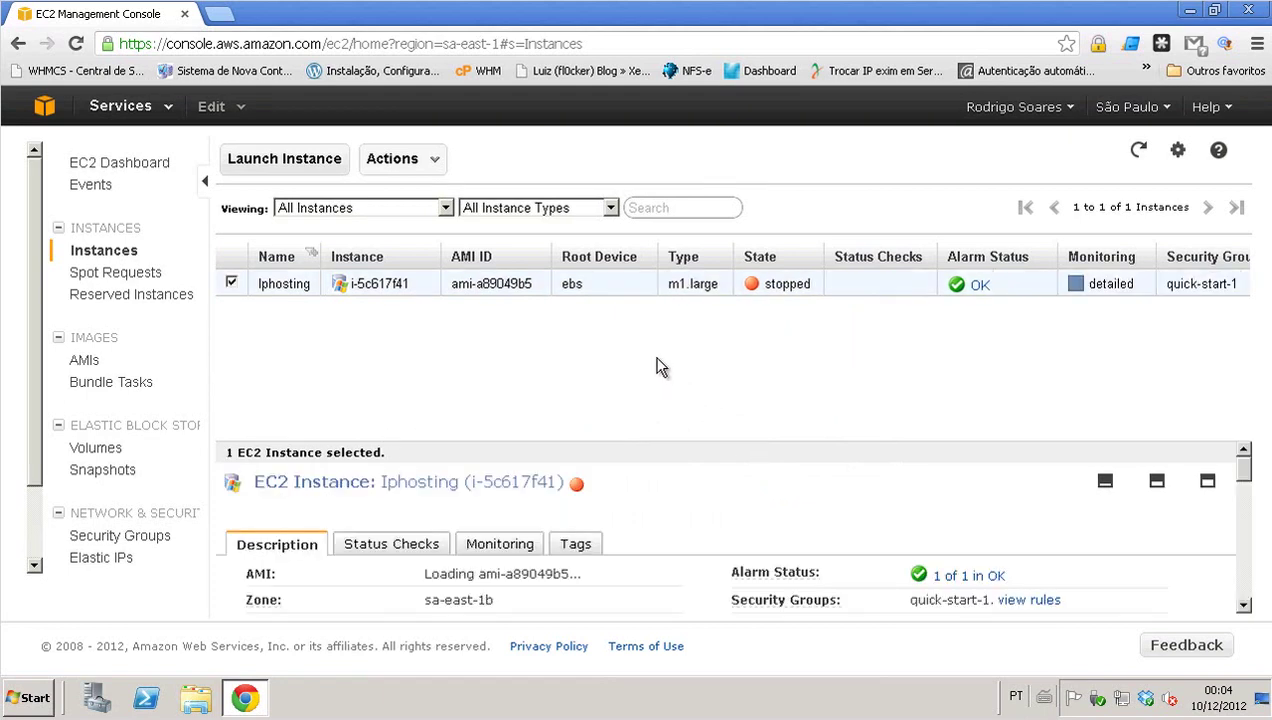
{"action": "left_click", "coordinate": [1138, 150]}
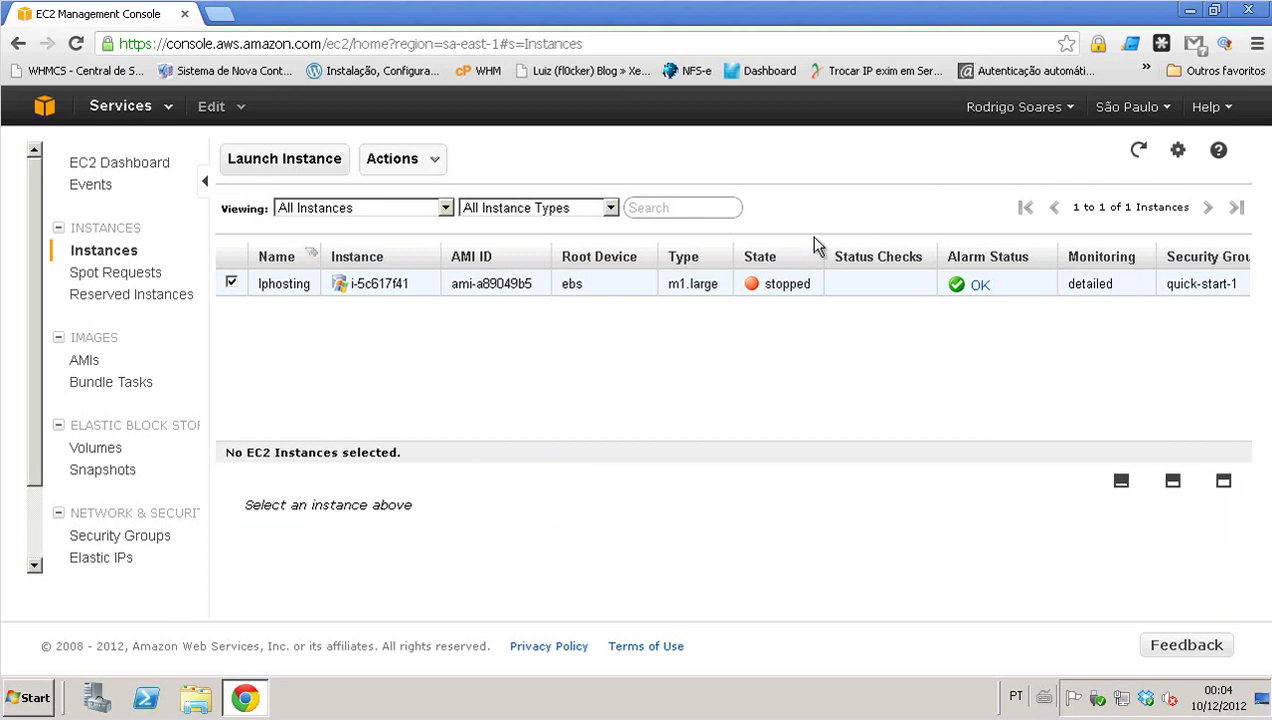
- Start the stopped Iphosting instance and confirm the start
{"action": "left_click", "coordinate": [592, 285]}
{"action": "right_click", "coordinate": [600, 294]}
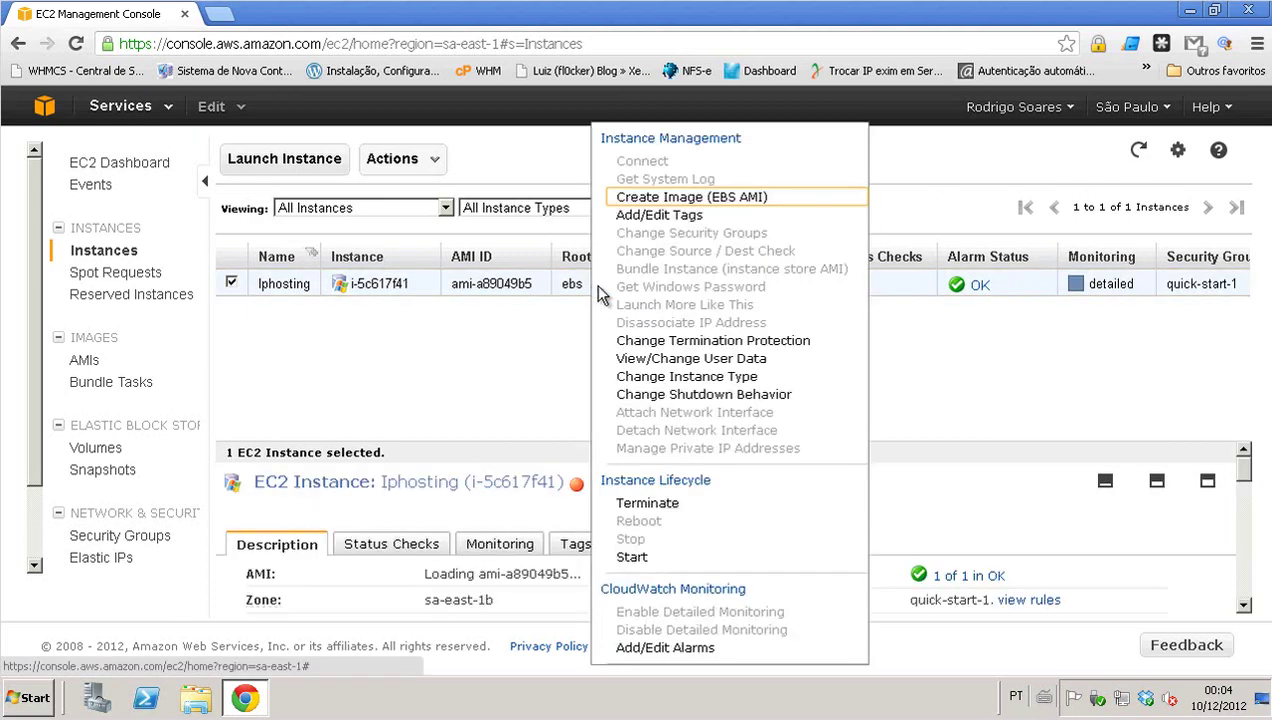
{"action": "left_click", "coordinate": [648, 558]}
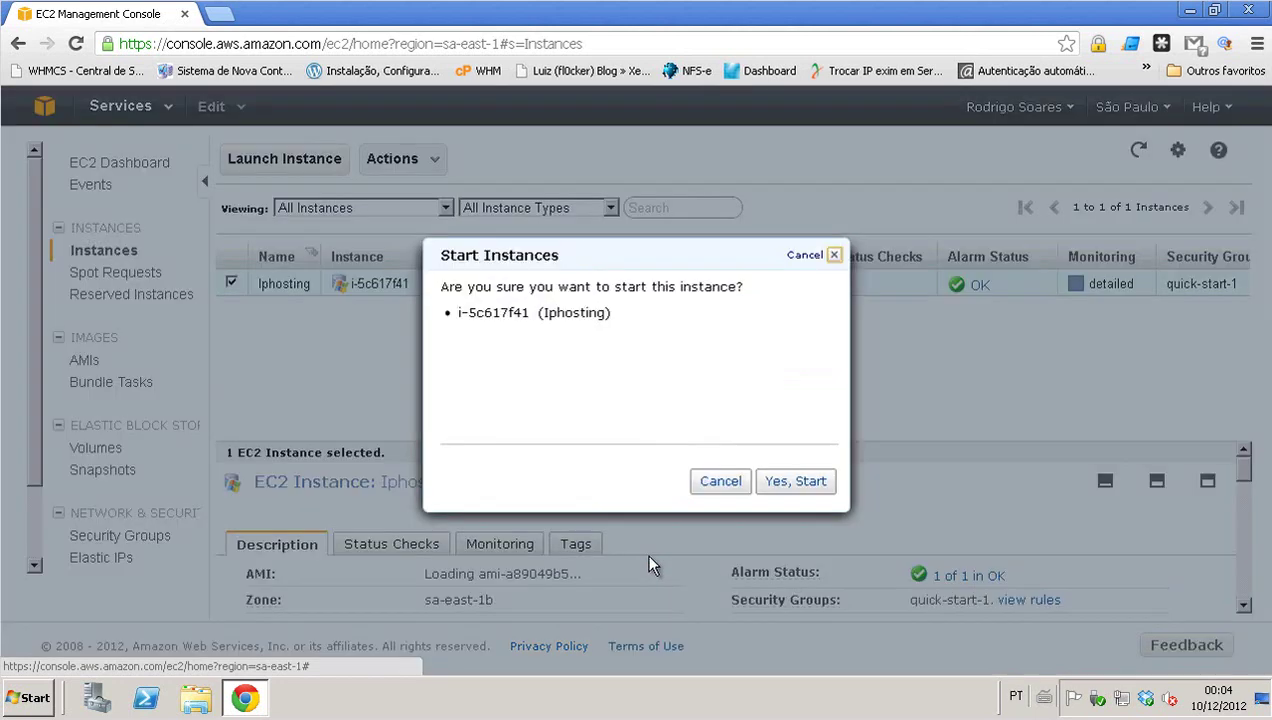
{"action": "left_click", "coordinate": [774, 484]}
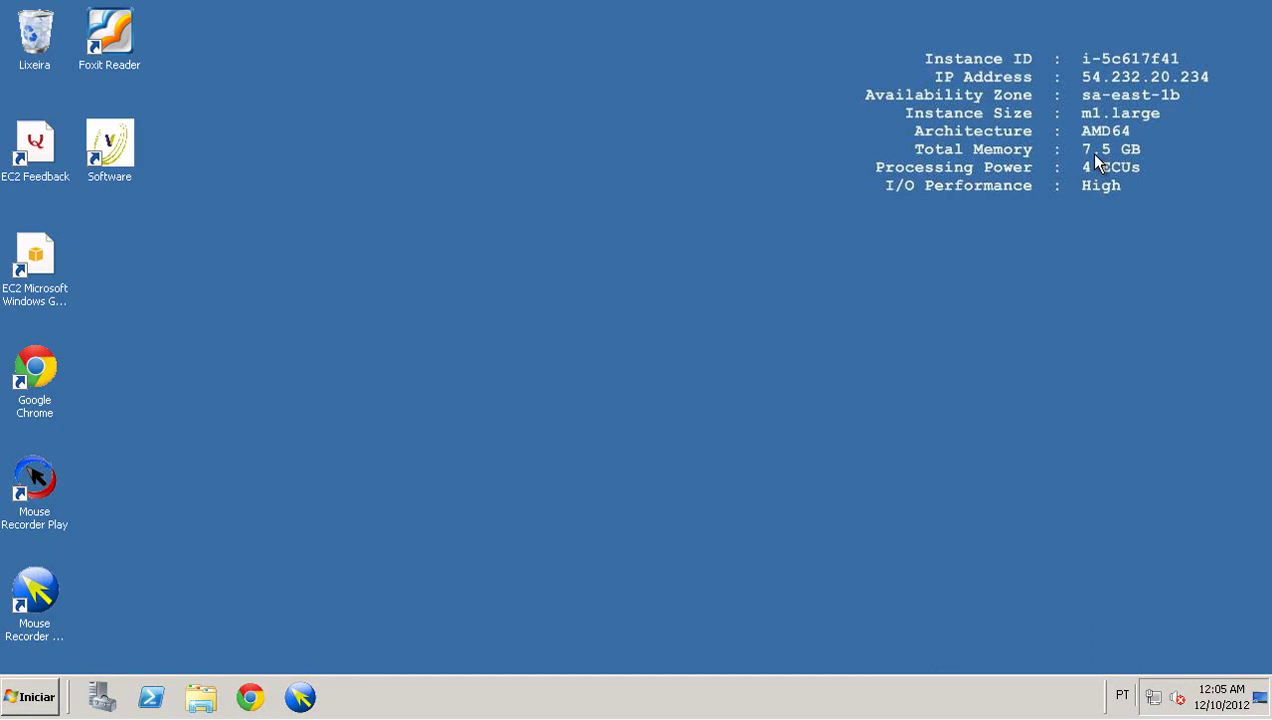
- Launch VSTrans on the upgraded server and log in with the user credentials
{"action": "double_click", "coordinate": [128, 152]}
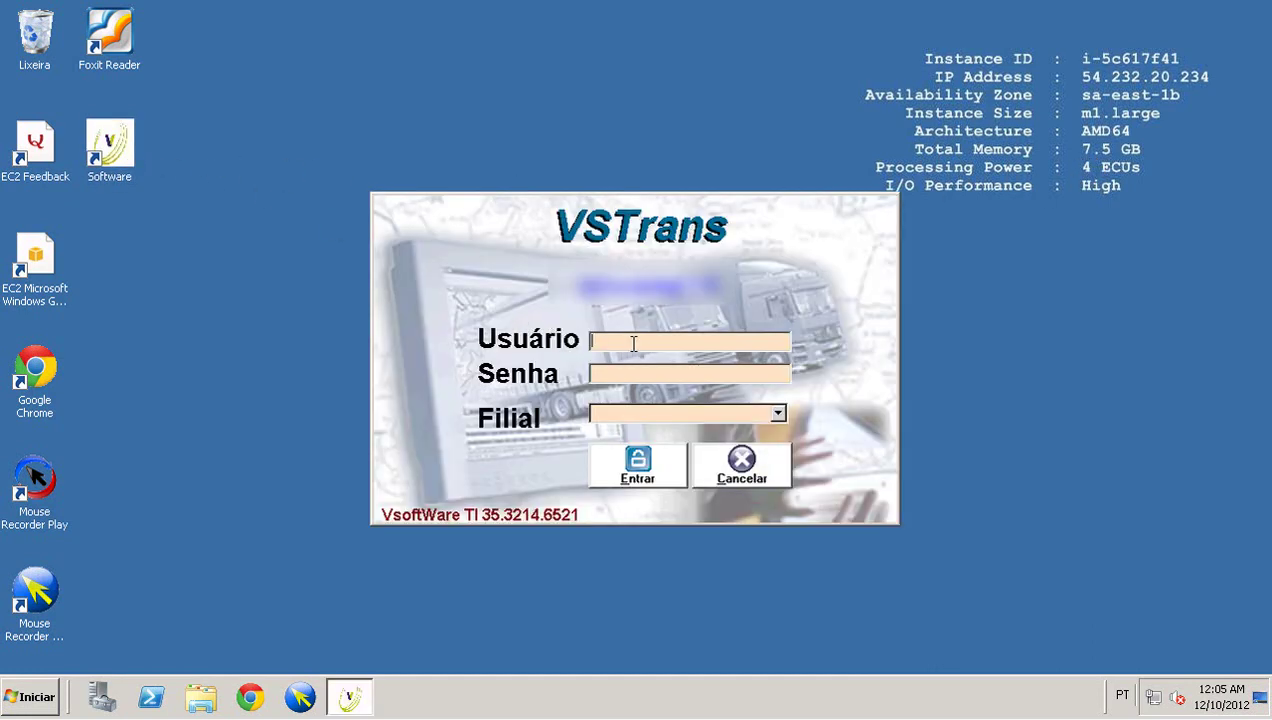
{"action": "type", "text": "vsoft"}
{"action": "key", "text": "Tab"}
{"action": "type", "text": "**"}
{"action": "type", "text": "*****"}
{"action": "key", "text": "Tab"}
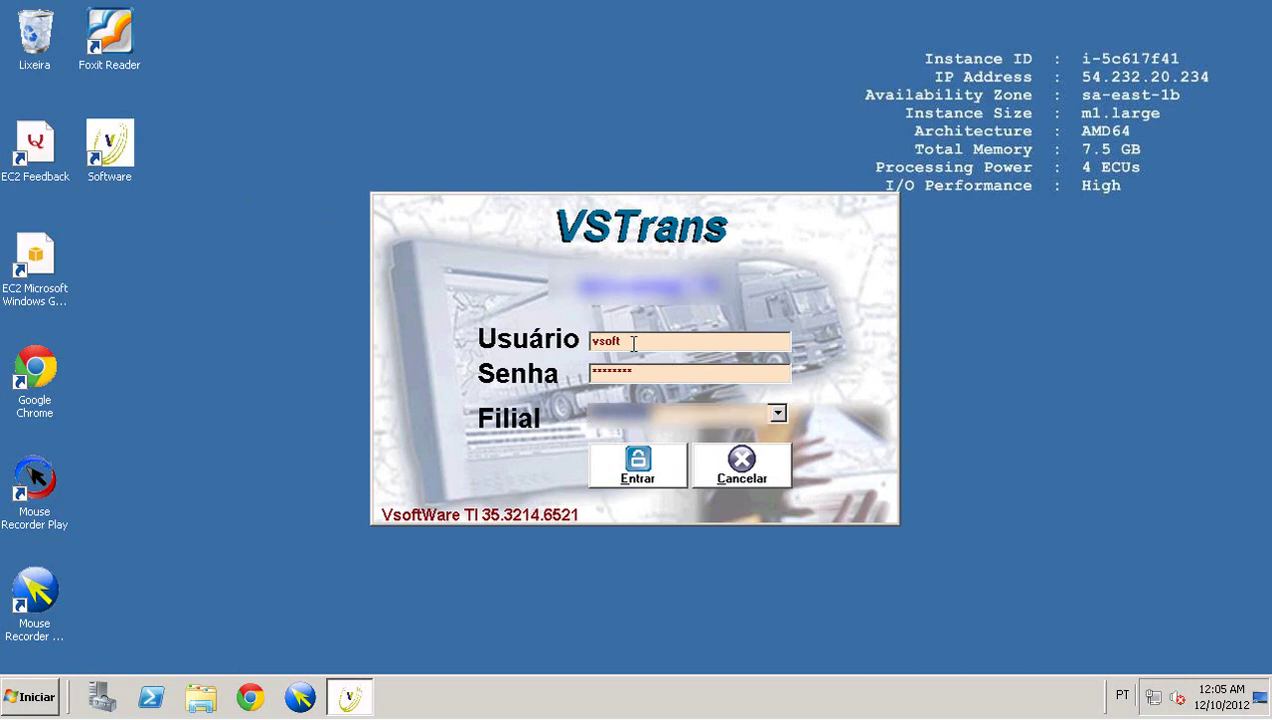
{"action": "left_click", "coordinate": [638, 466]}
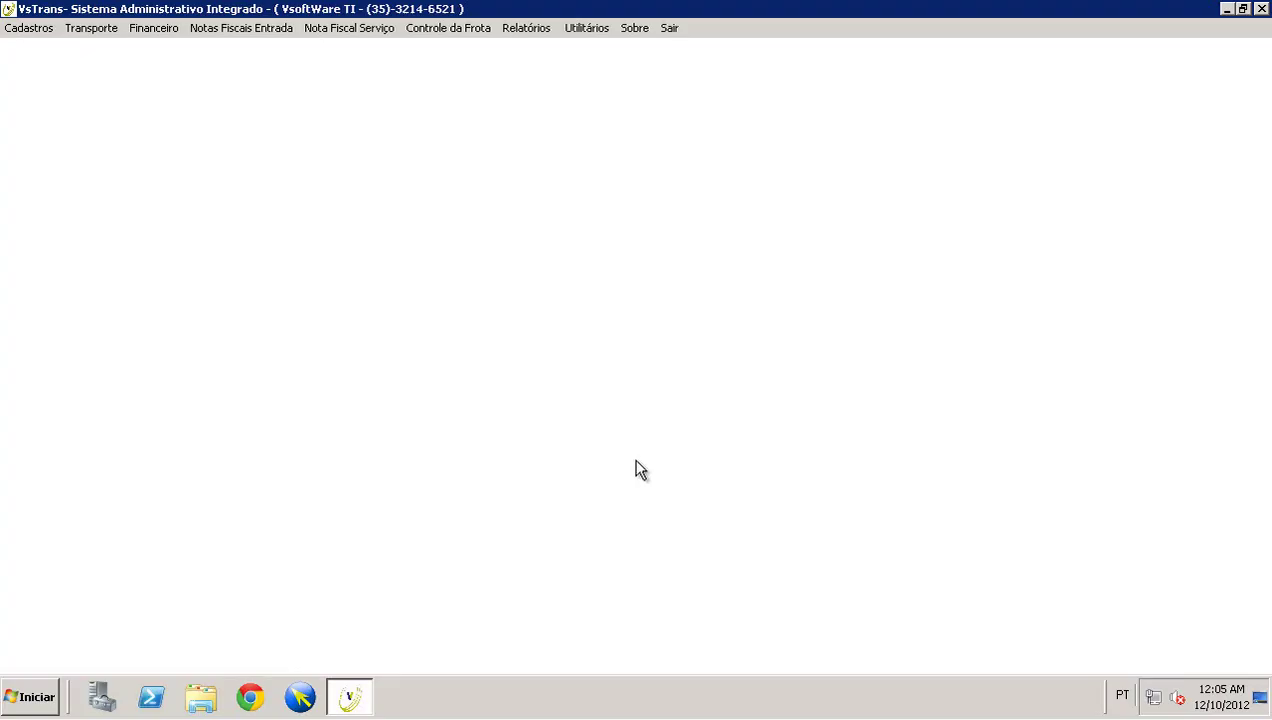
- Open the Transporte > Conhecimentos > Digitação CTRC entry form
{"action": "left_click", "coordinate": [94, 28]}
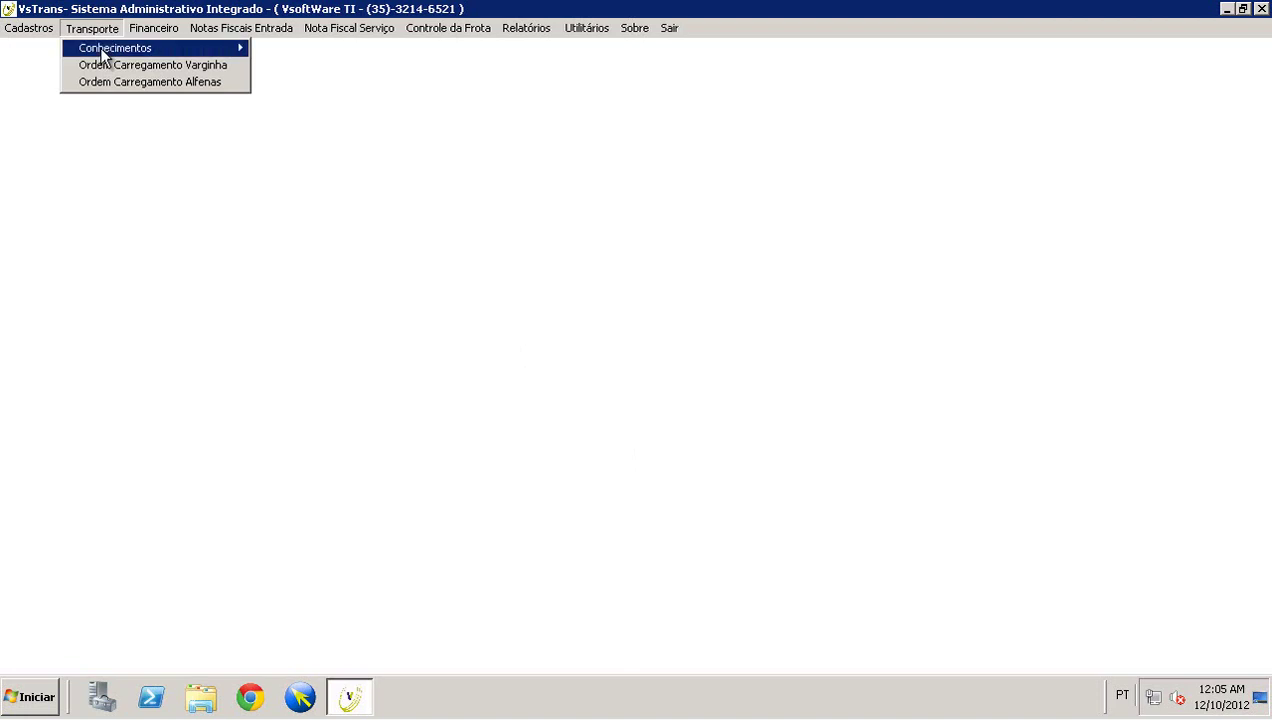
{"action": "mouse_move", "coordinate": [105, 49]}
{"action": "left_click", "coordinate": [306, 52]}
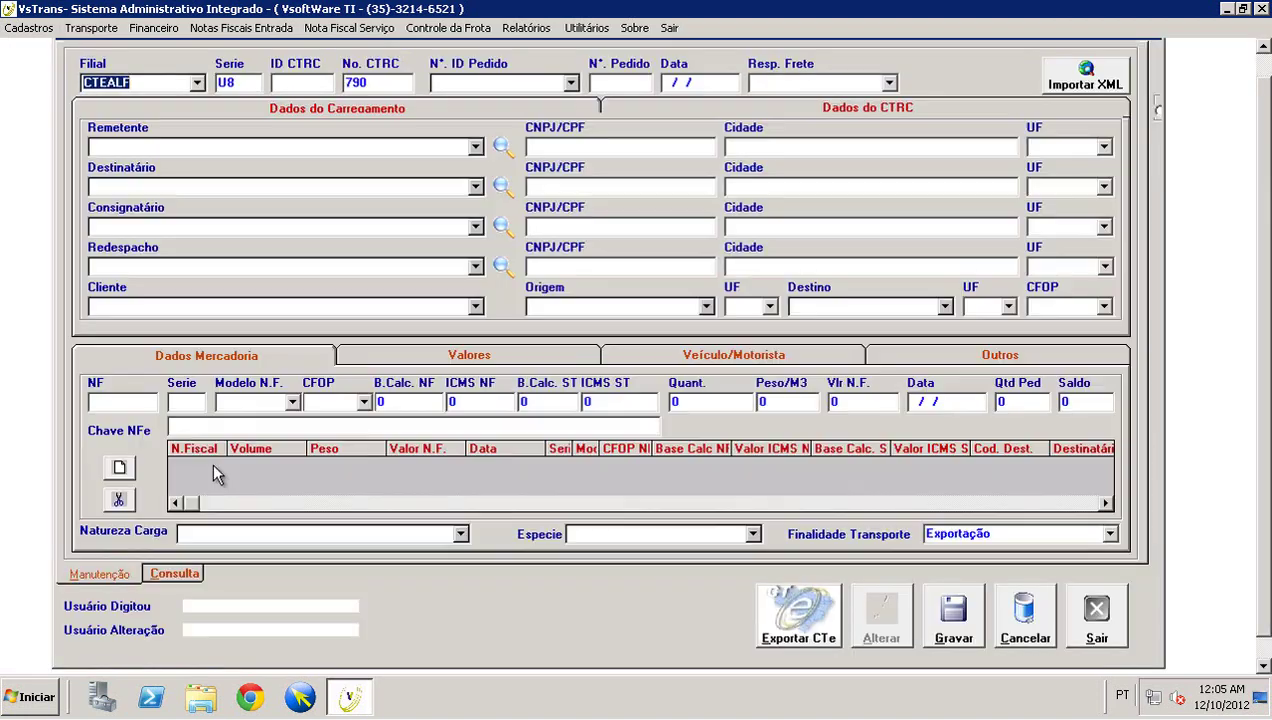
- Search the Consulta list for CTRC numbers 123 and then 1234567
{"action": "left_click", "coordinate": [175, 572]}
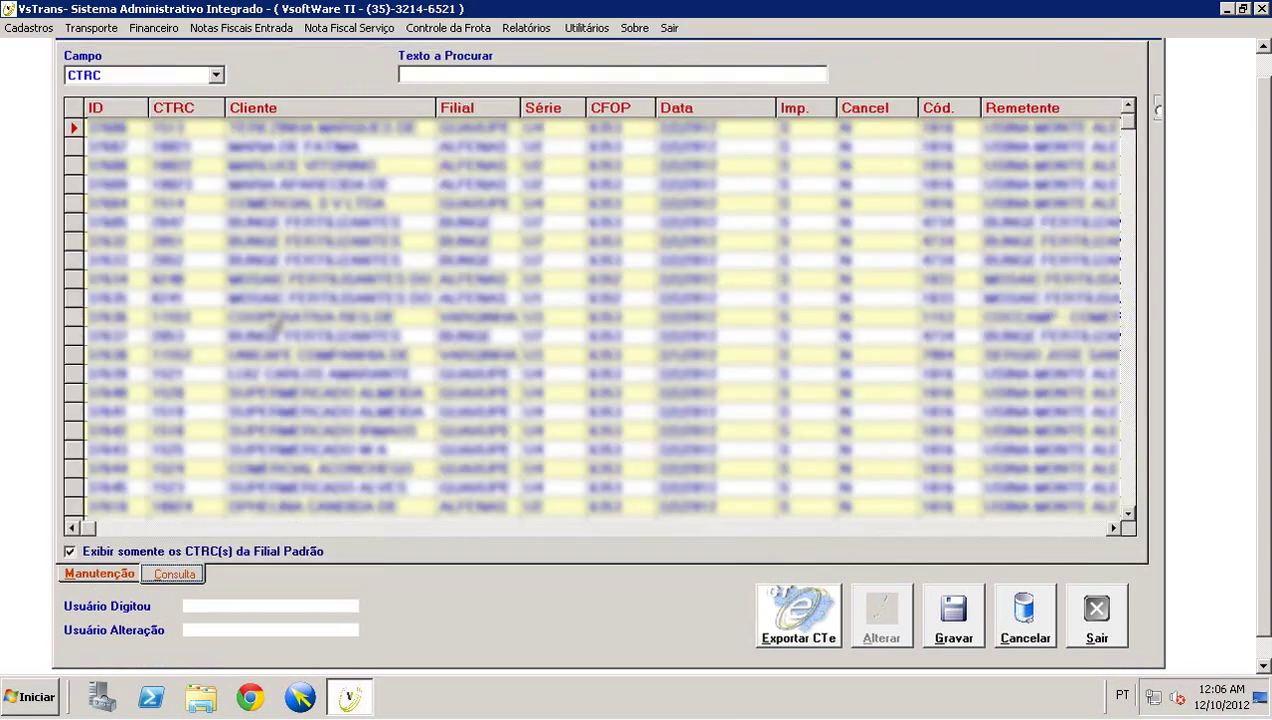
{"action": "left_click", "coordinate": [428, 74]}
{"action": "type", "text": "1"}
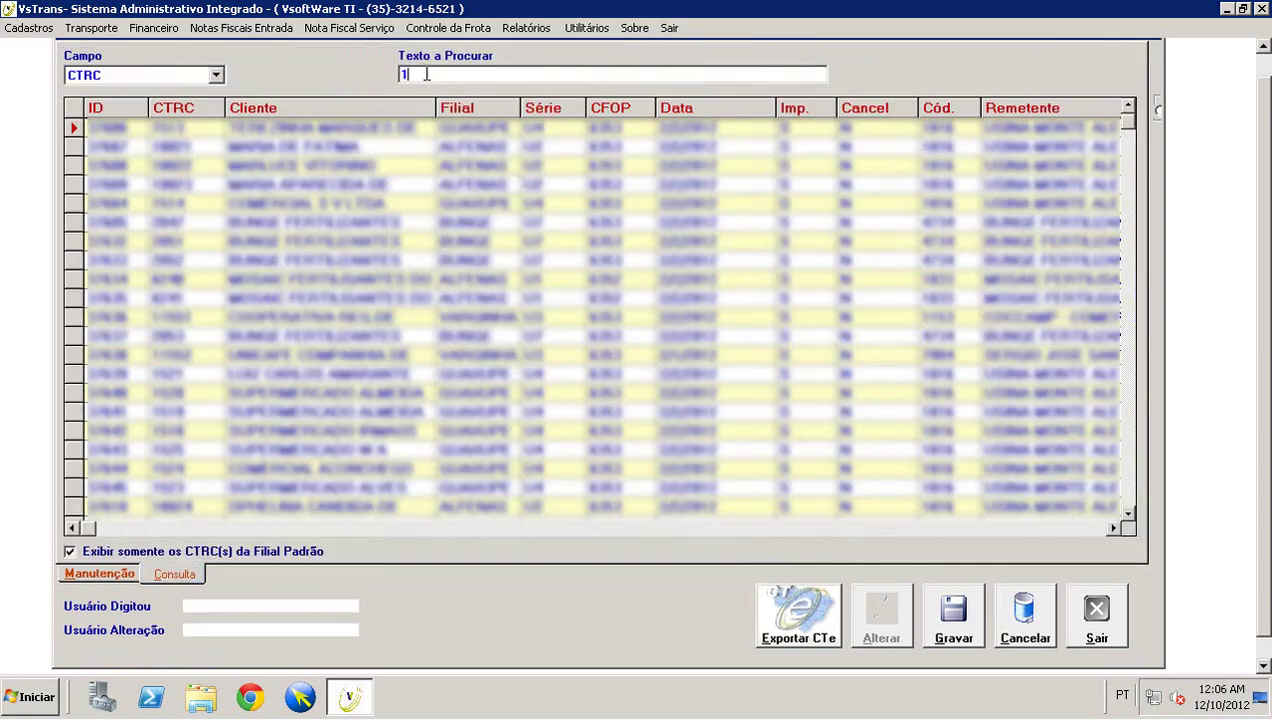
{"action": "type", "text": "23"}
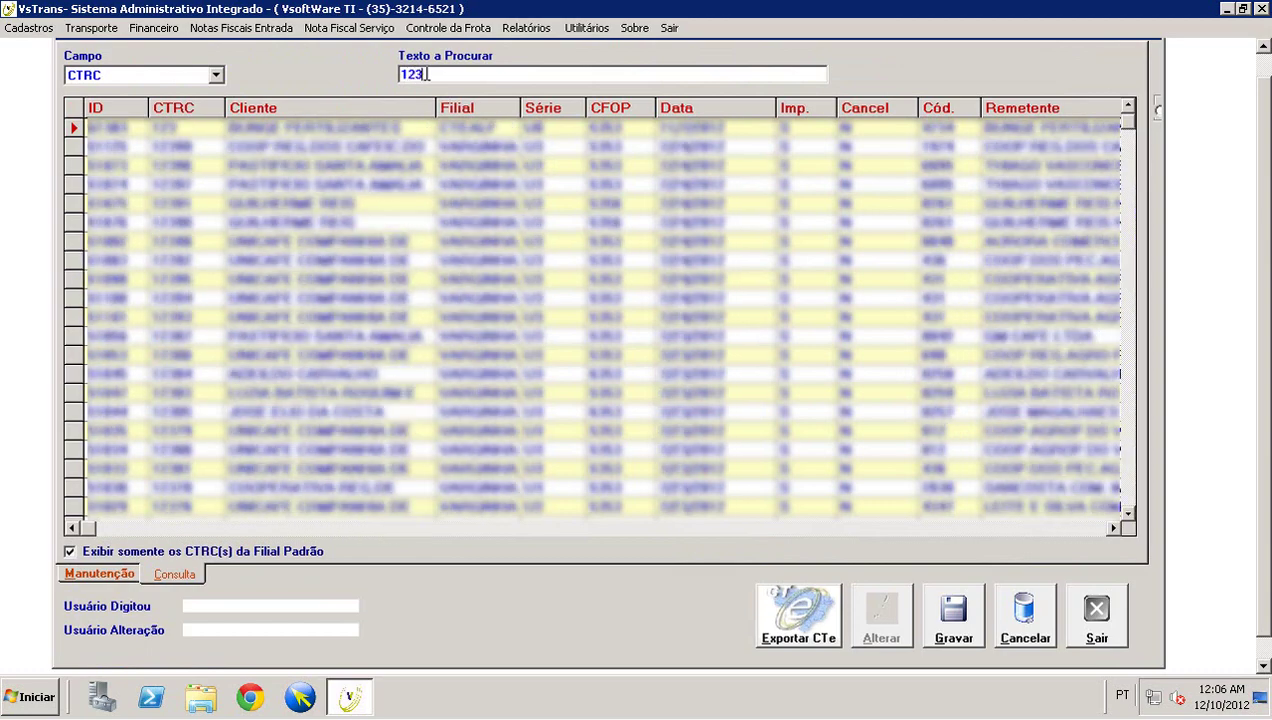
{"action": "double_click", "coordinate": [428, 74]}
{"action": "type", "text": "123"}
{"action": "double_click", "coordinate": [428, 75]}
{"action": "type", "text": "1234567"}
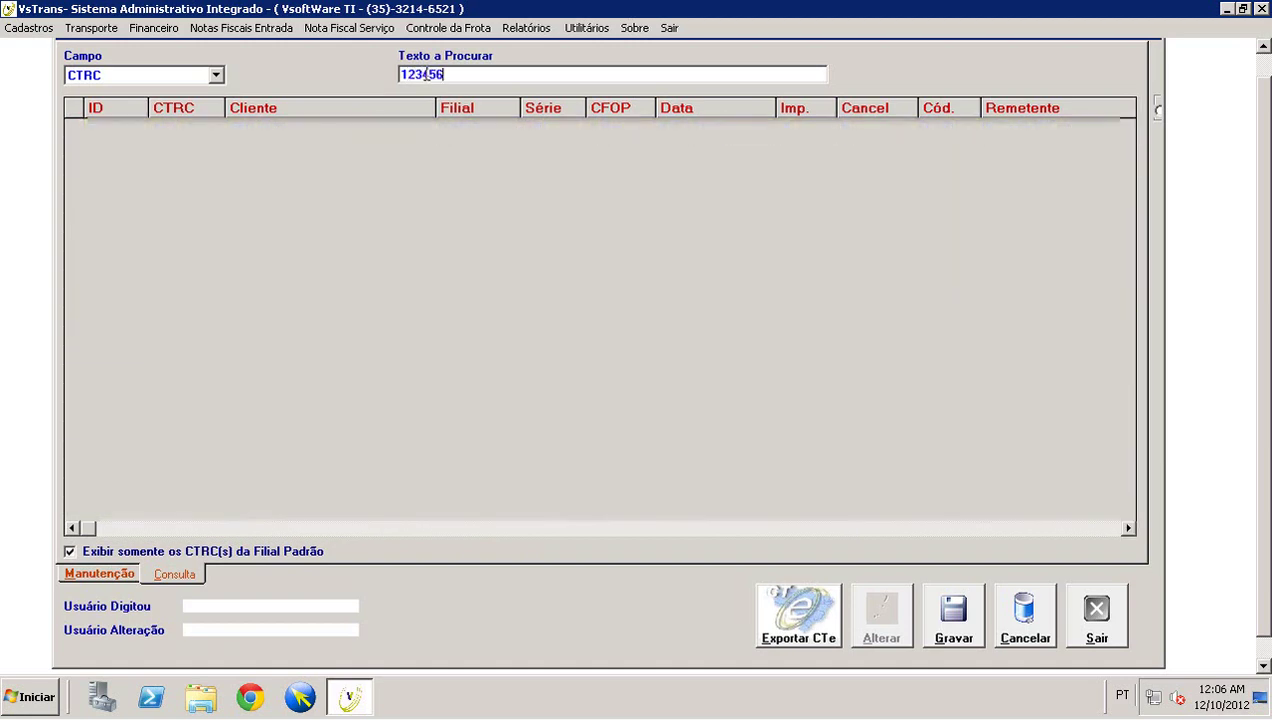
{"action": "double_click", "coordinate": [426, 75]}
{"action": "type", "text": "1234567"}
- Exit VSTrans via Sair and confirm, returning to the desktop
{"action": "left_click", "coordinate": [669, 28]}
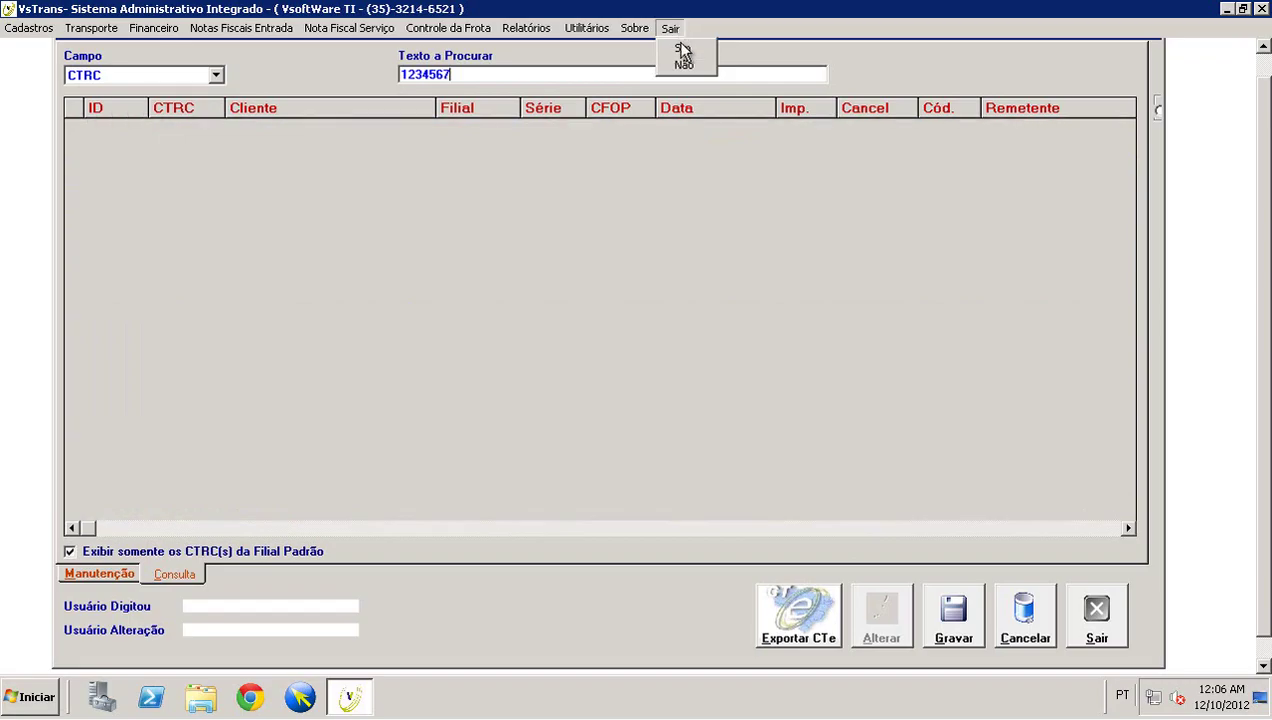
{"action": "left_click", "coordinate": [682, 50]}
{"action": "left_click", "coordinate": [516, 211]}
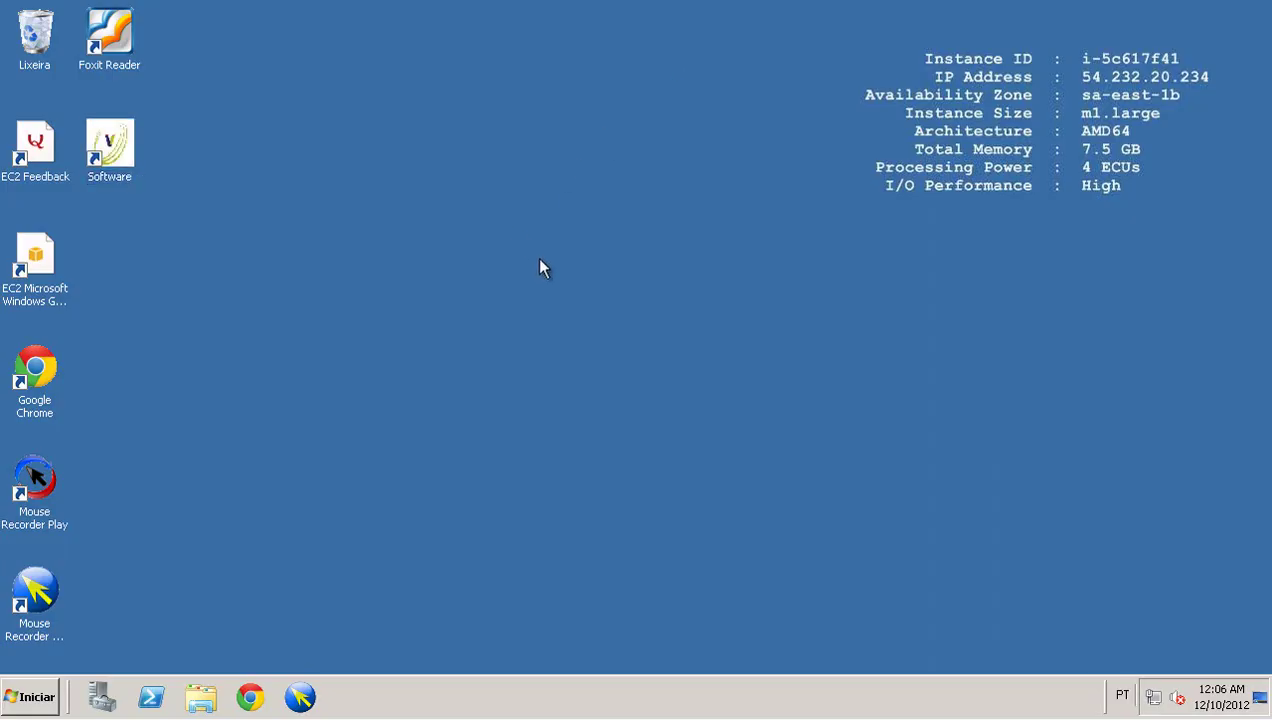